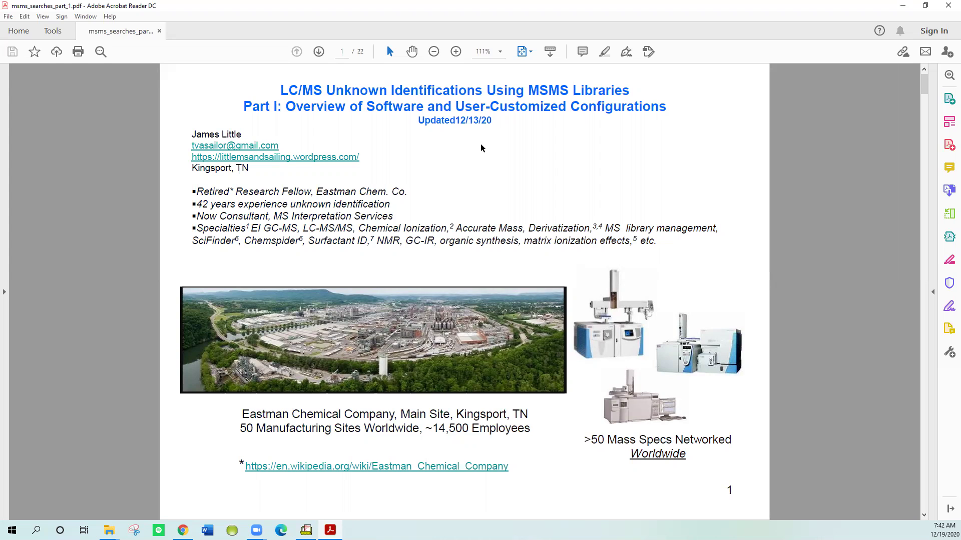
Move the PDF forward toward page 3, the eight-part LC/MS identification outline.
{"action": "left_click", "coordinate": [317, 57]}
Page ahead once more, then go back to the 'LC/MS Unknown Identifications Using MSMS Libraries' title slide.
{"action": "left_click", "coordinate": [317, 56]}
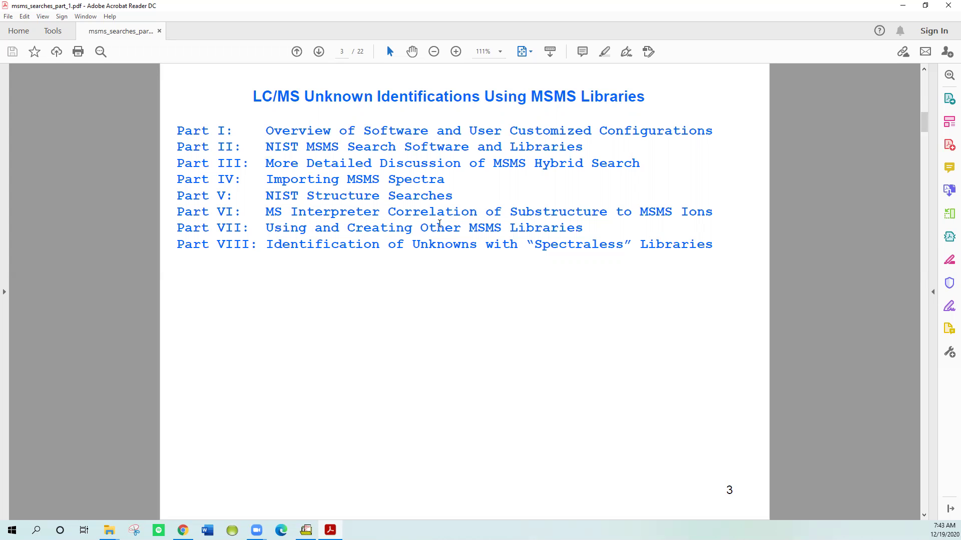
{"action": "left_click", "coordinate": [297, 52]}
{"action": "left_click", "coordinate": [296, 52]}
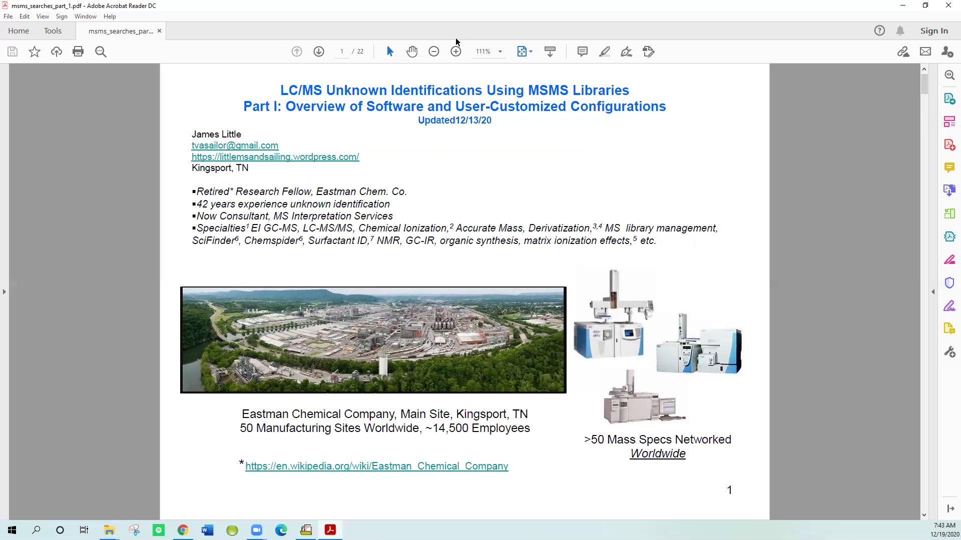
Minimize Acrobat, select the Cpd 3 unknown and run a library search, topped by Imazapyr (893).
{"action": "left_click", "coordinate": [902, 7]}
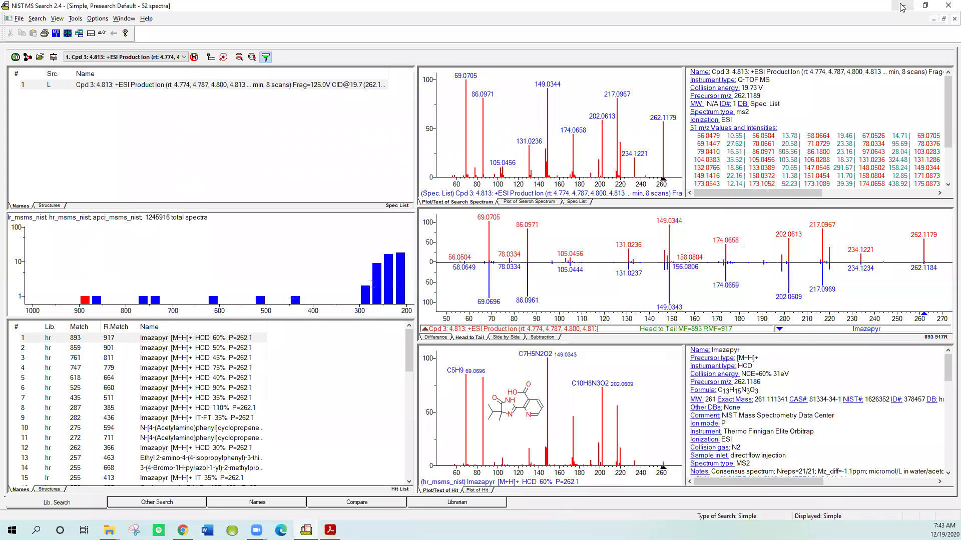
{"action": "left_click", "coordinate": [144, 88]}
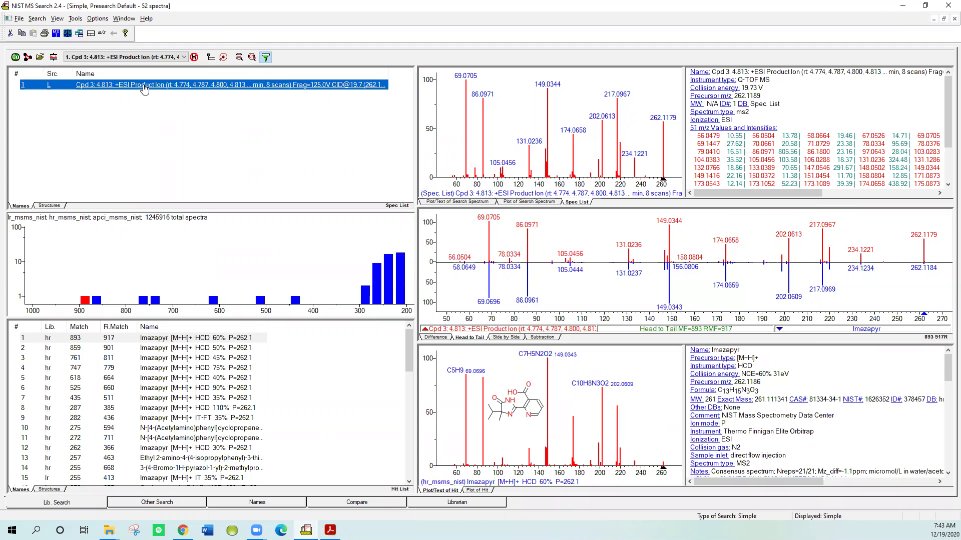
{"action": "left_click", "coordinate": [16, 57]}
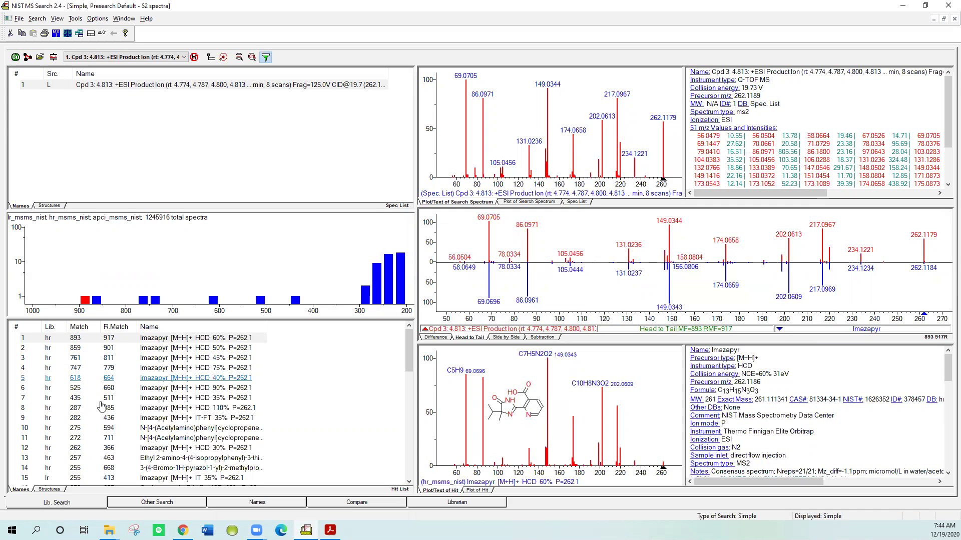
{"action": "left_click", "coordinate": [108, 342]}
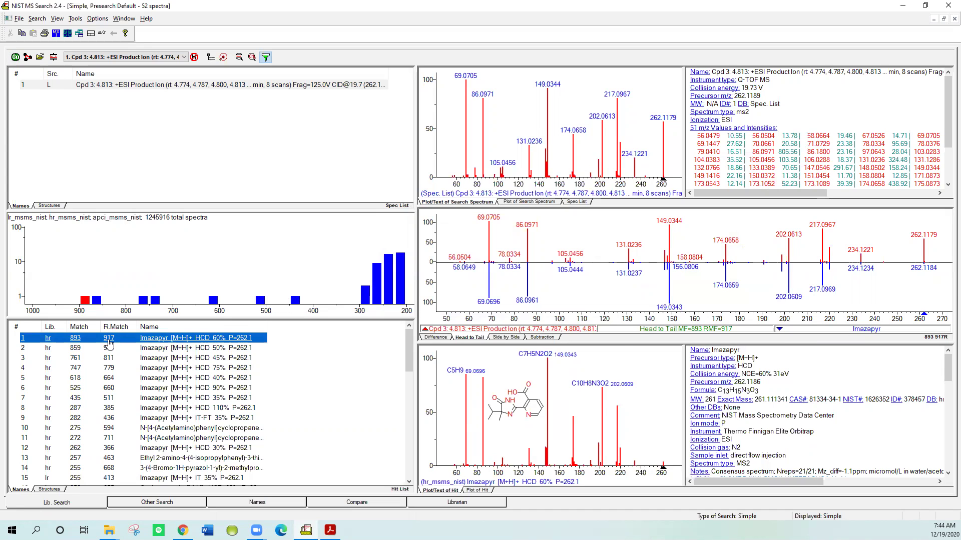
{"action": "key", "text": "Down"}
{"action": "key", "text": "Down"}
{"action": "key", "text": "Up"}
{"action": "key", "text": "Up"}
{"action": "key", "text": "Down"}
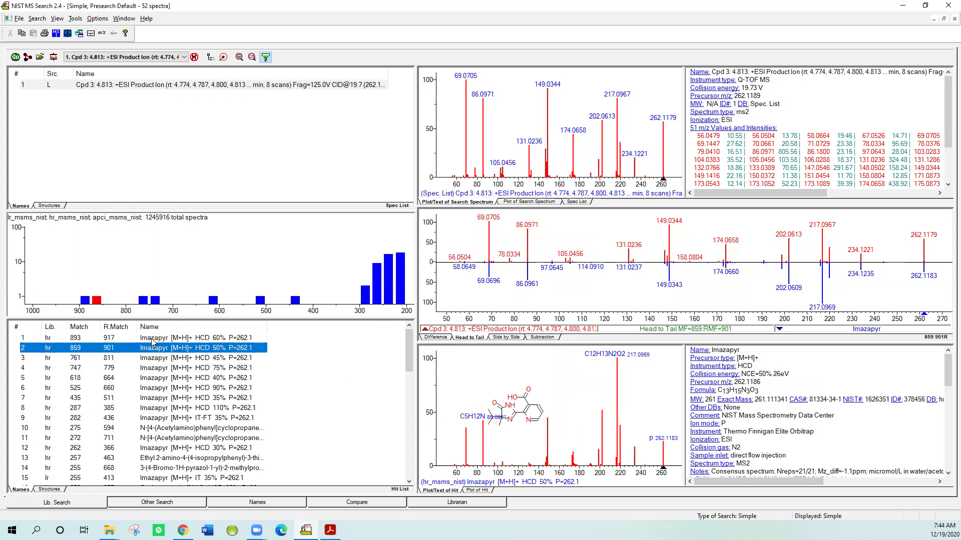
{"action": "key", "text": "Down"}
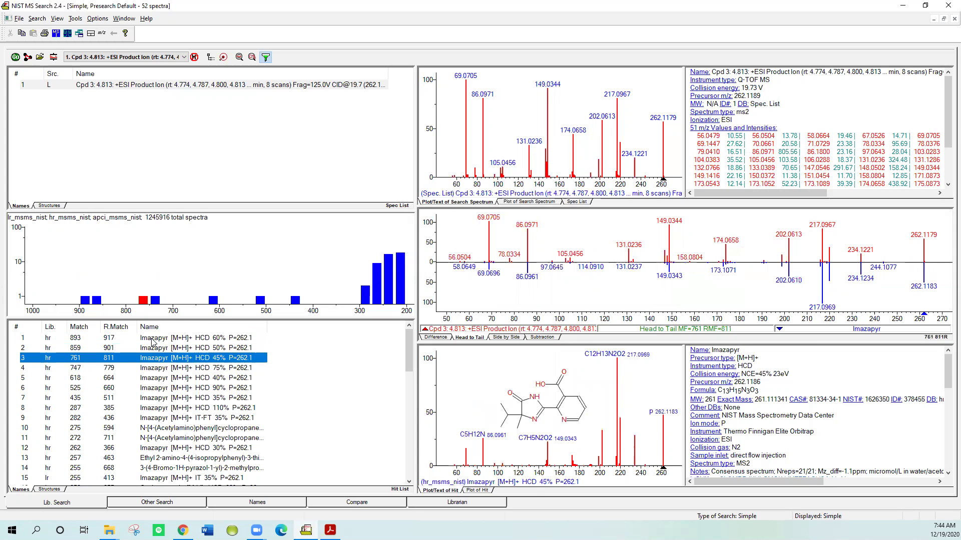
{"action": "key", "text": "Down"}
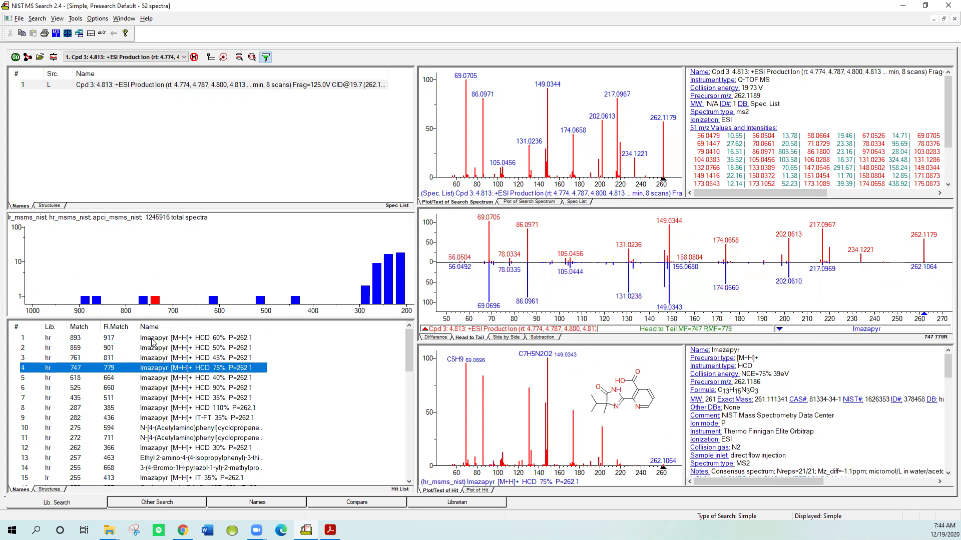
{"action": "key", "text": "Down"}
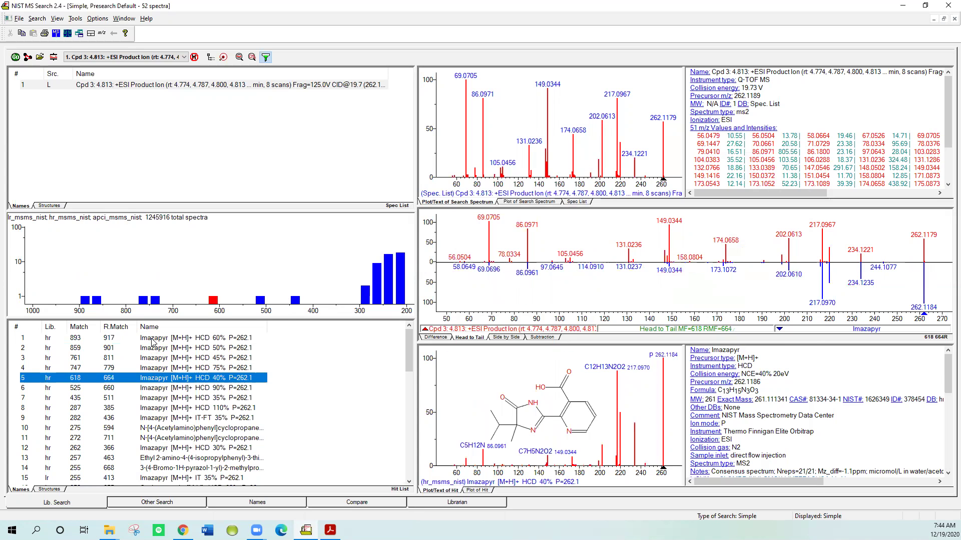
{"action": "key", "text": "Up"}
{"action": "key", "text": "Up"}
{"action": "key", "text": "Up"}
{"action": "key", "text": "Up"}
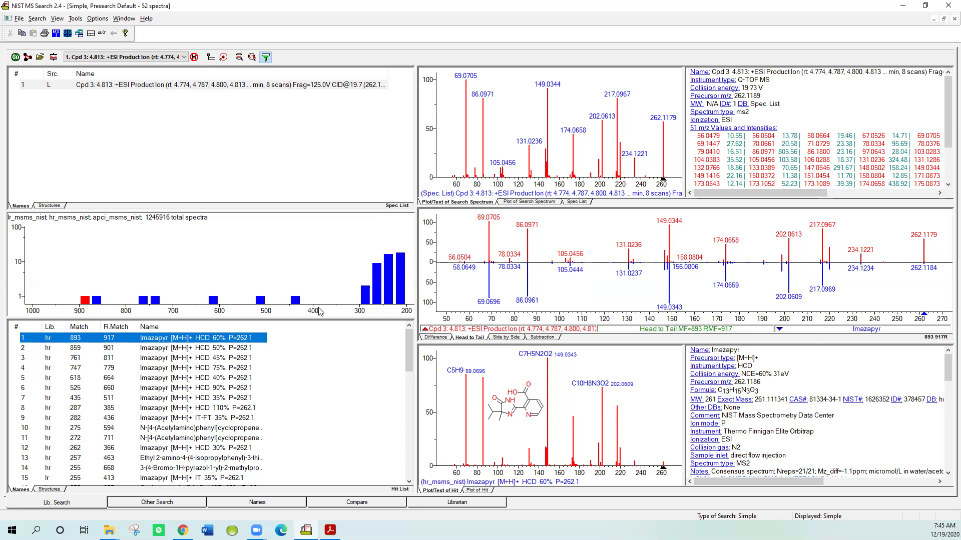
Collapse the match histogram so the Cpd 3 hit list shows about 24 hits.
{"action": "mouse_move", "coordinate": [226, 318]}
{"action": "left_mouse_down"}
{"action": "mouse_move", "coordinate": [228, 239]}
{"action": "mouse_move", "coordinate": [236, 225]}
{"action": "mouse_move", "coordinate": [253, 315]}
{"action": "mouse_move", "coordinate": [260, 226]}
{"action": "left_mouse_up"}
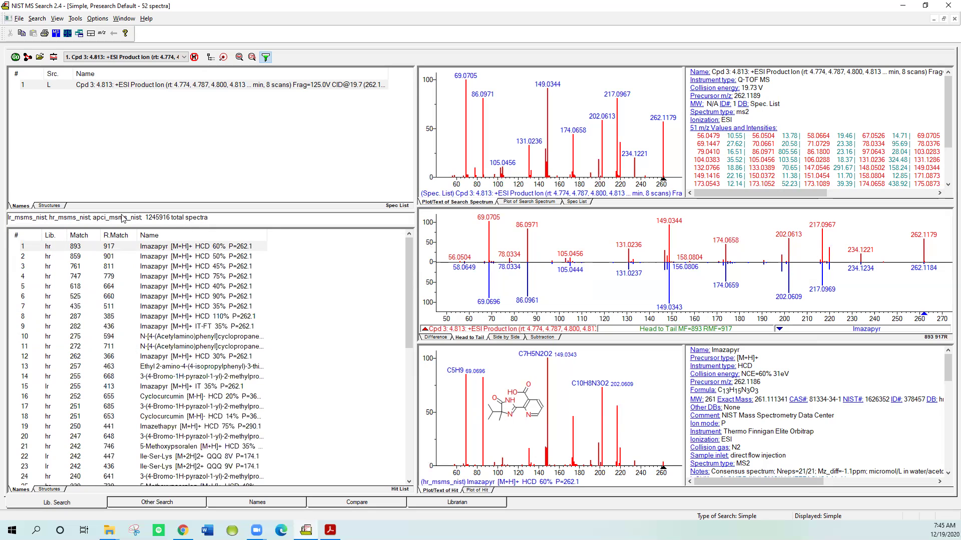
{"action": "left_click_drag", "start_coordinate": [153, 226], "coordinate": [153, 227]}
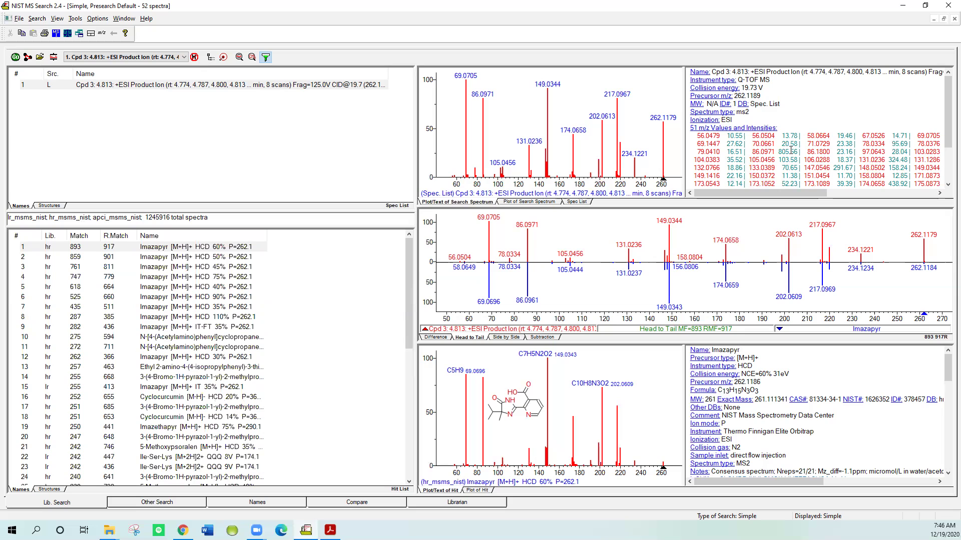
Turn off the m/z/Intensity List in the unknown's info panel properties.
{"action": "right_click", "coordinate": [799, 119]}
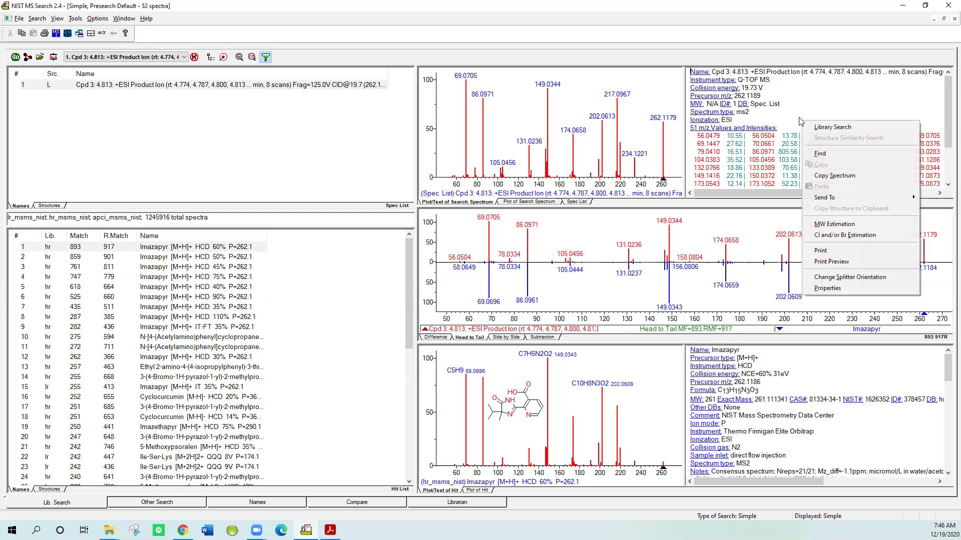
{"action": "left_click", "coordinate": [821, 289]}
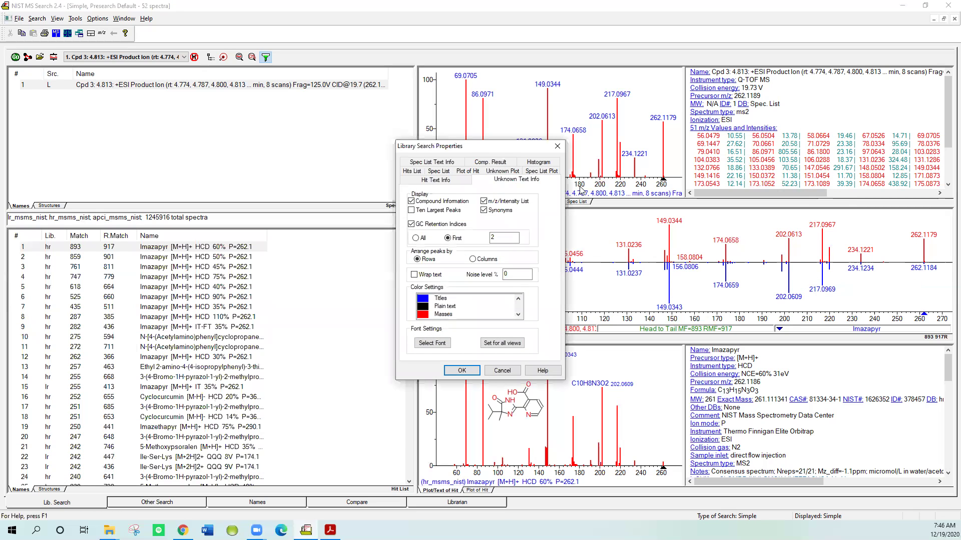
{"action": "left_click", "coordinate": [484, 201]}
{"action": "left_click", "coordinate": [458, 371]}
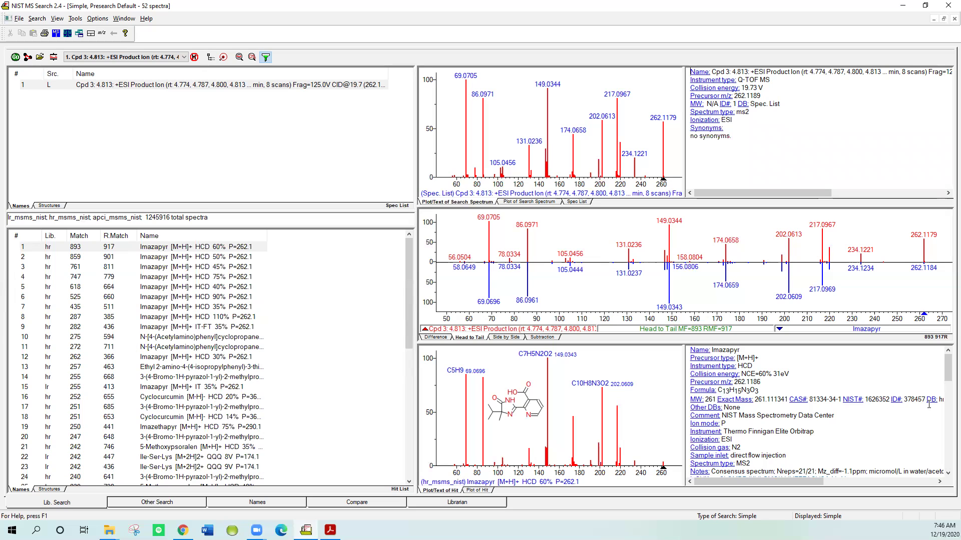
Enable Wrap text for the Hit Text Info panel.
{"action": "mouse_move", "coordinate": [789, 481]}
{"action": "left_mouse_down"}
{"action": "mouse_move", "coordinate": [831, 482]}
{"action": "mouse_move", "coordinate": [789, 478]}
{"action": "left_mouse_up"}
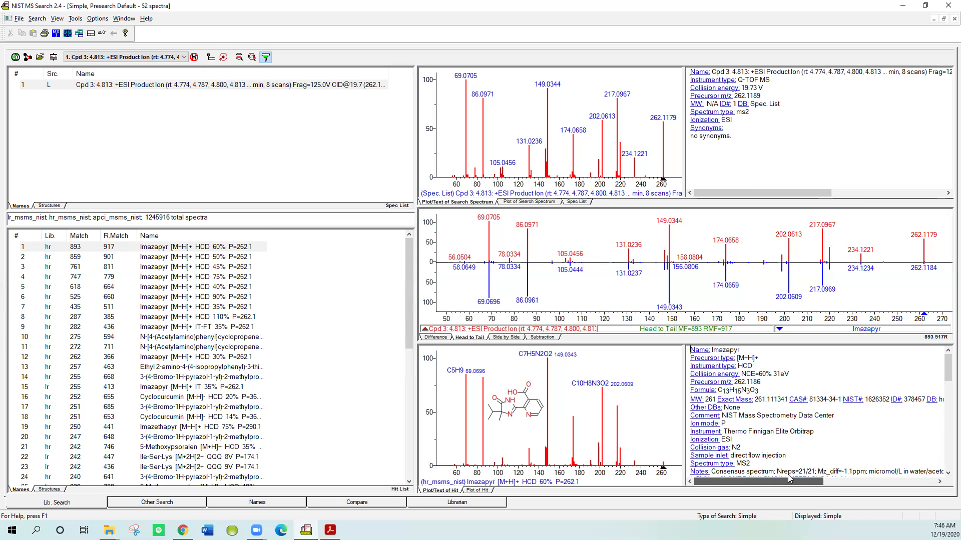
{"action": "right_click", "coordinate": [818, 382]}
{"action": "left_click", "coordinate": [841, 375]}
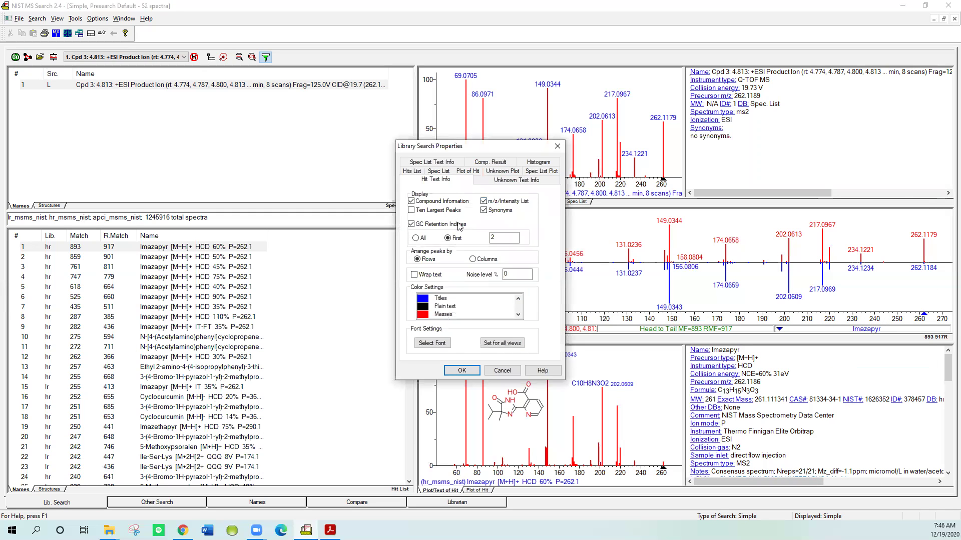
{"action": "left_click", "coordinate": [414, 275]}
{"action": "left_click", "coordinate": [451, 372]}
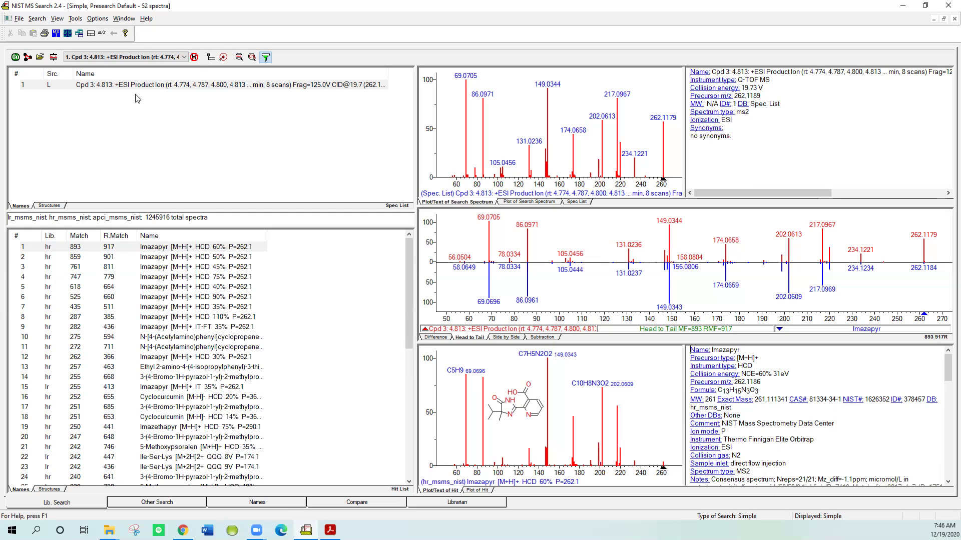
{"action": "left_click", "coordinate": [19, 18]}
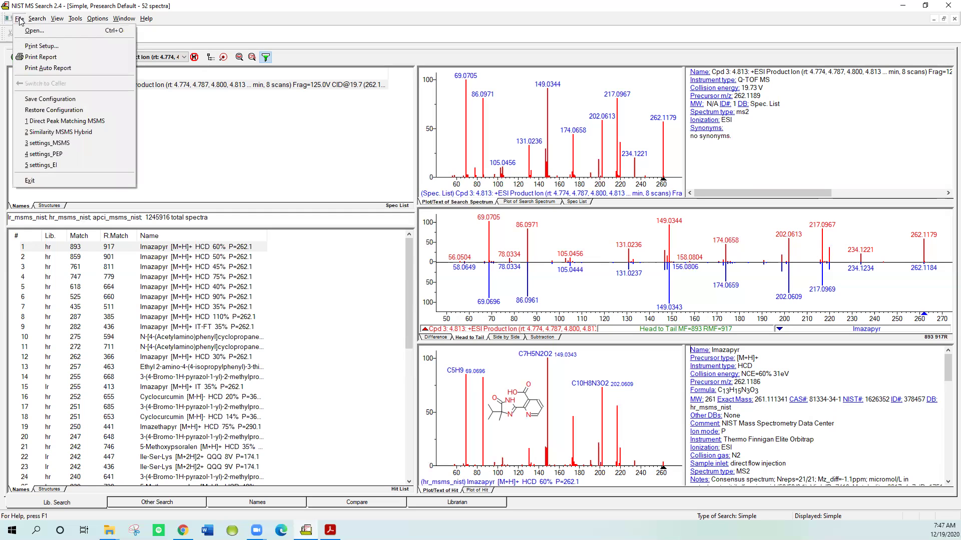
{"action": "left_click", "coordinate": [42, 99]}
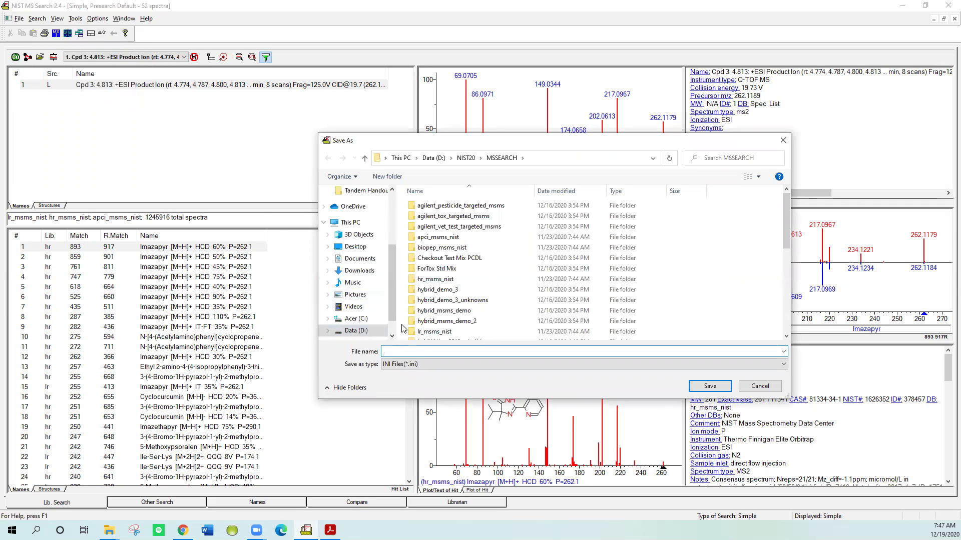
{"action": "type", "text": "mine"}
{"action": "left_click", "coordinate": [697, 386]}
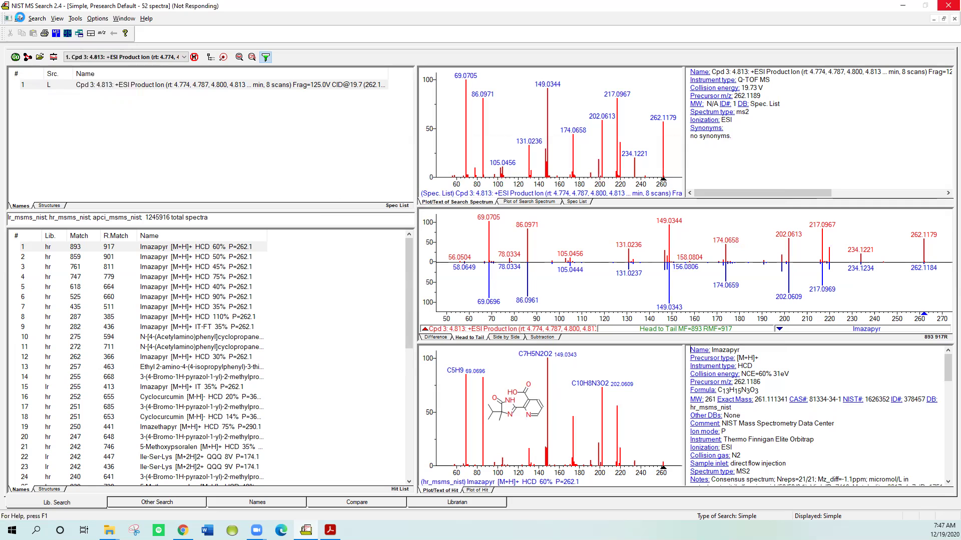
{"action": "left_click", "coordinate": [19, 18]}
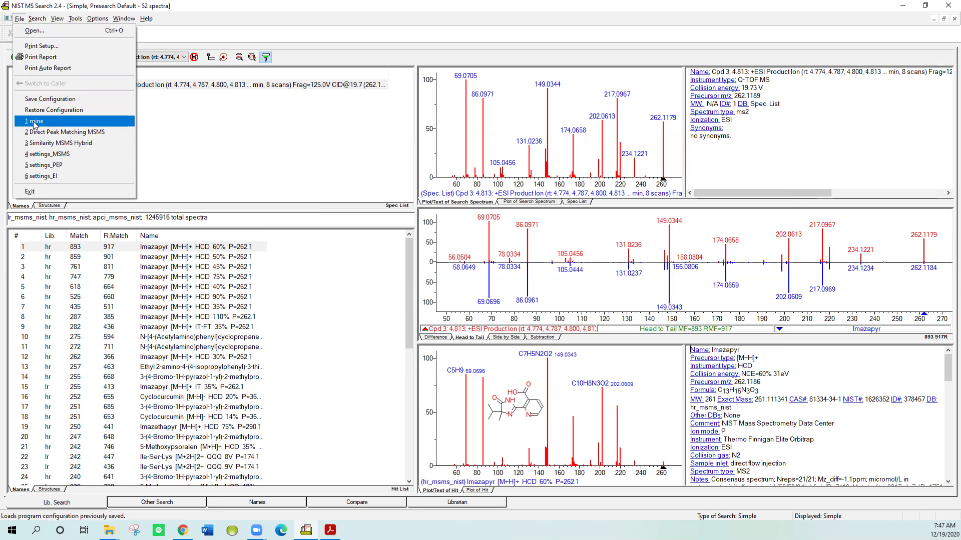
{"action": "left_click", "coordinate": [34, 124]}
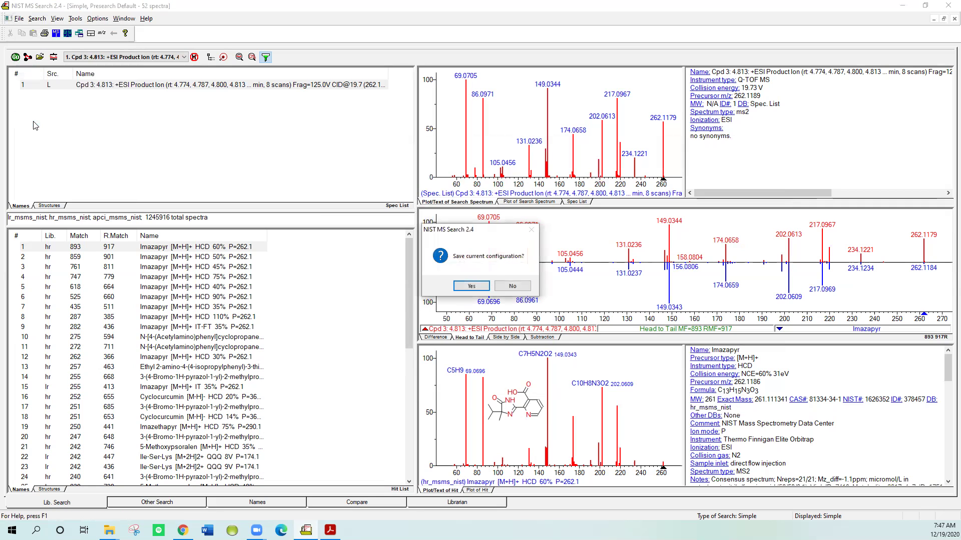
{"action": "left_click", "coordinate": [516, 287]}
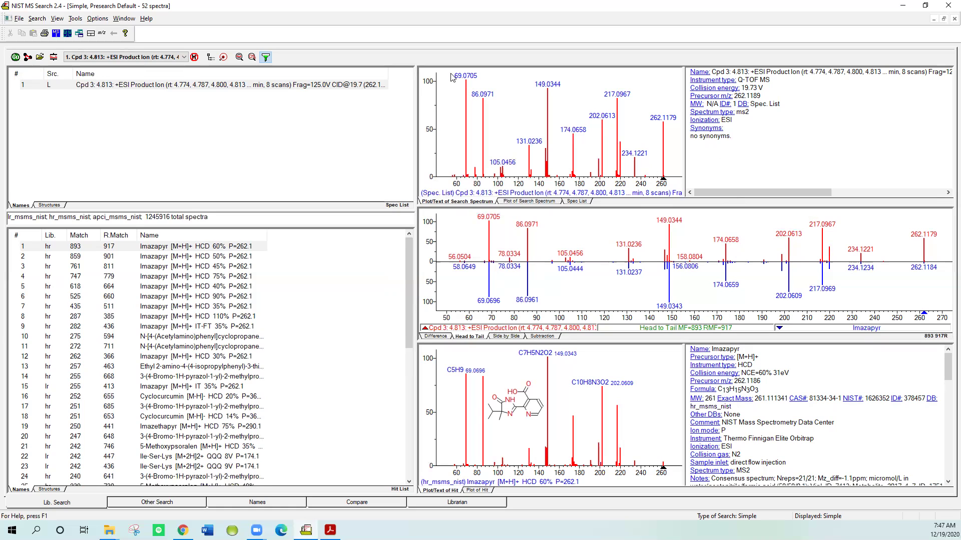
{"action": "left_click_drag", "start_coordinate": [451, 78], "coordinate": [633, 186]}
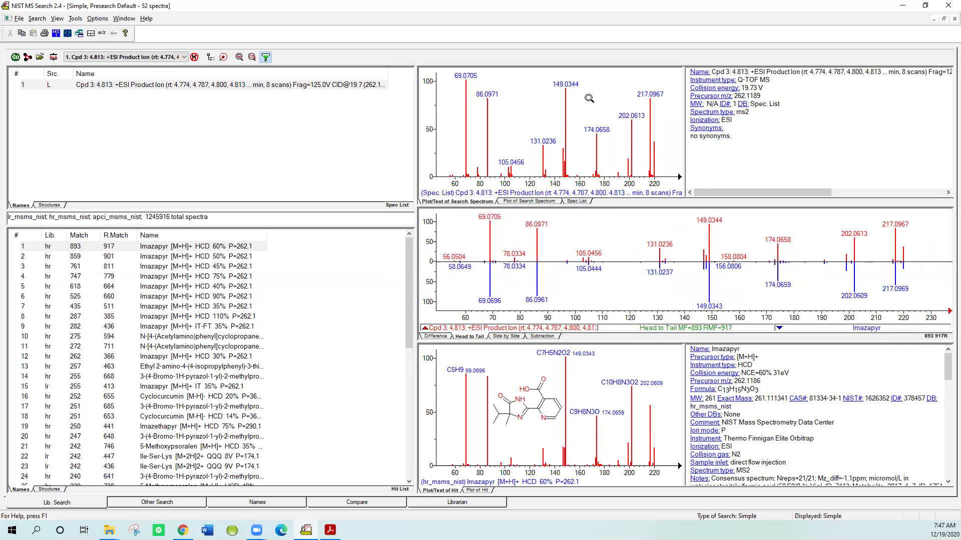
{"action": "right_click", "coordinate": [589, 98]}
{"action": "left_click", "coordinate": [593, 126]}
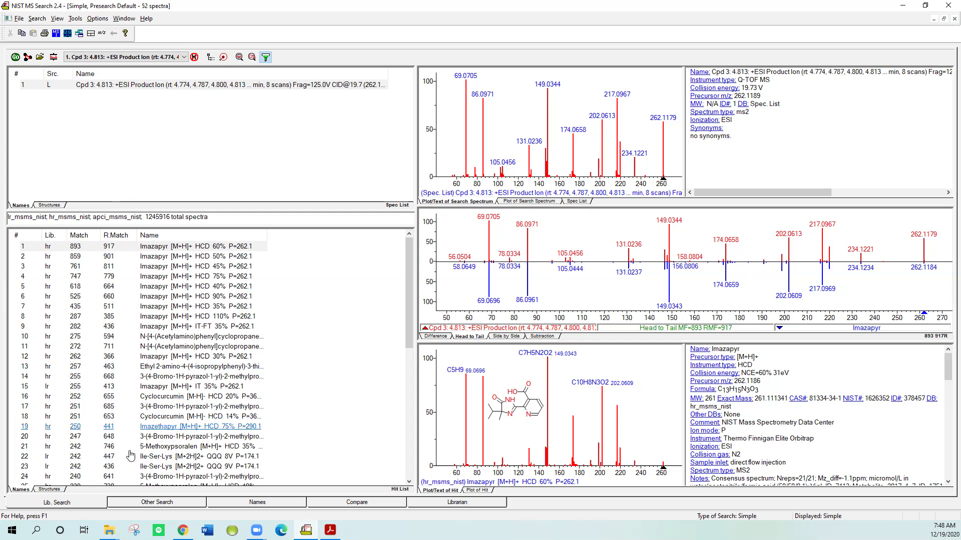
Switch to the empty Other Search page and show its search type list.
{"action": "left_click", "coordinate": [142, 502]}
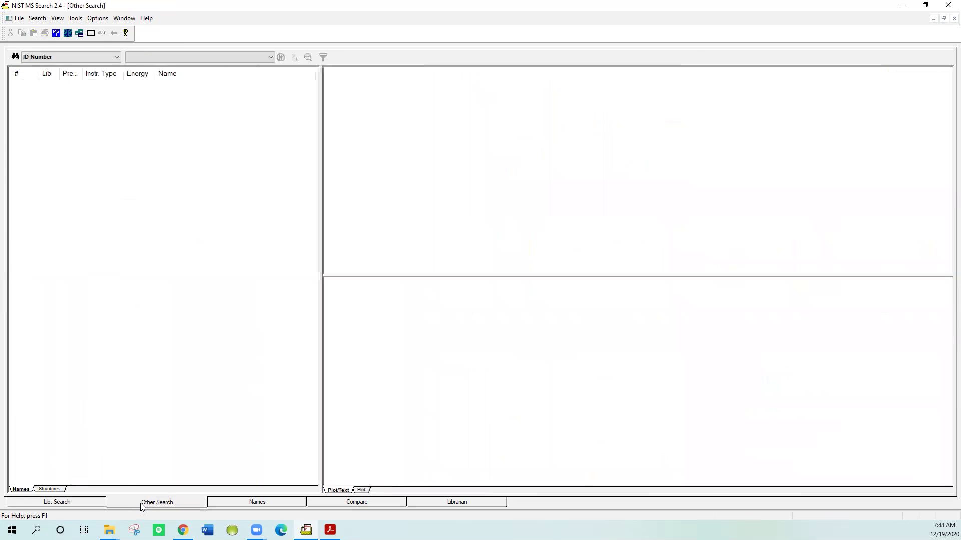
{"action": "left_click", "coordinate": [116, 57]}
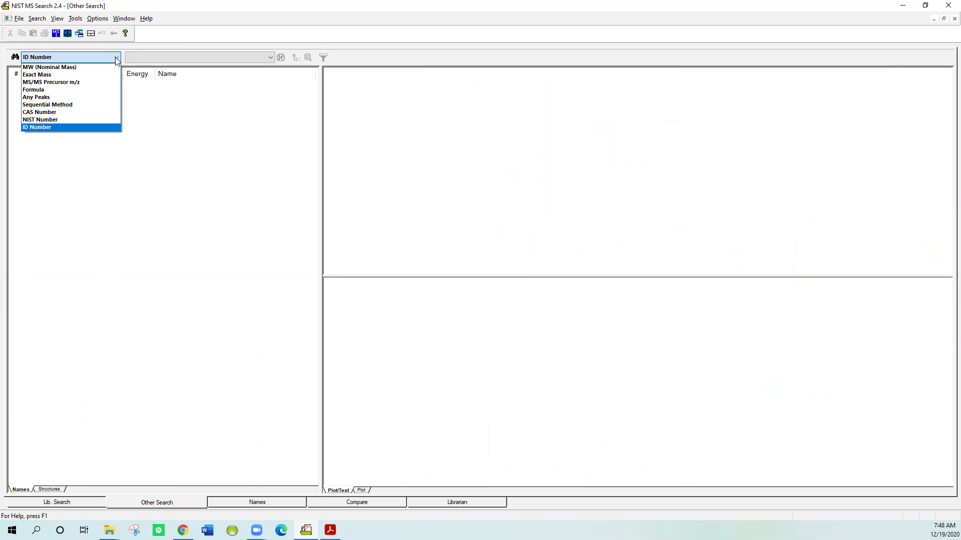
Choose Sequential Method, tick Name Fragment and Elements constraints, then cancel without searching.
{"action": "left_click", "coordinate": [83, 107]}
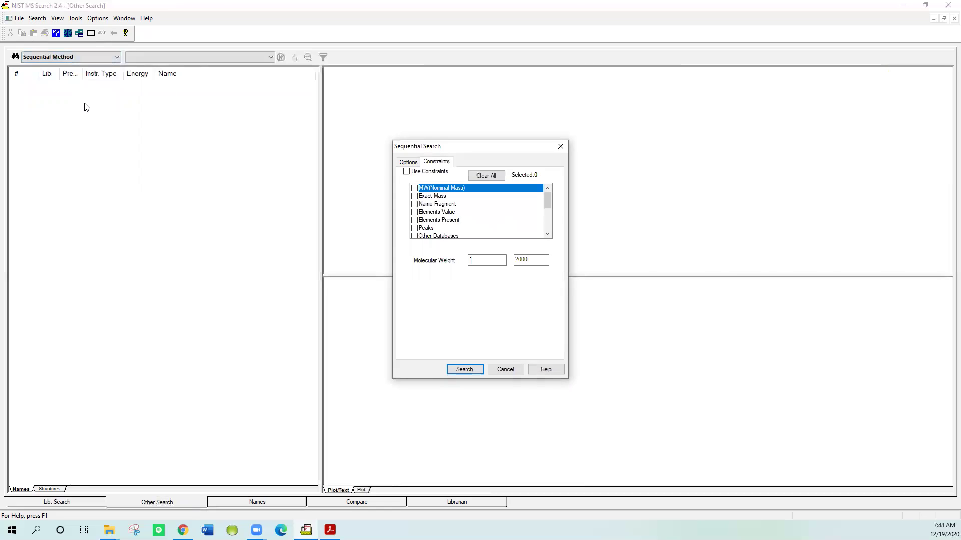
{"action": "left_click", "coordinate": [409, 164]}
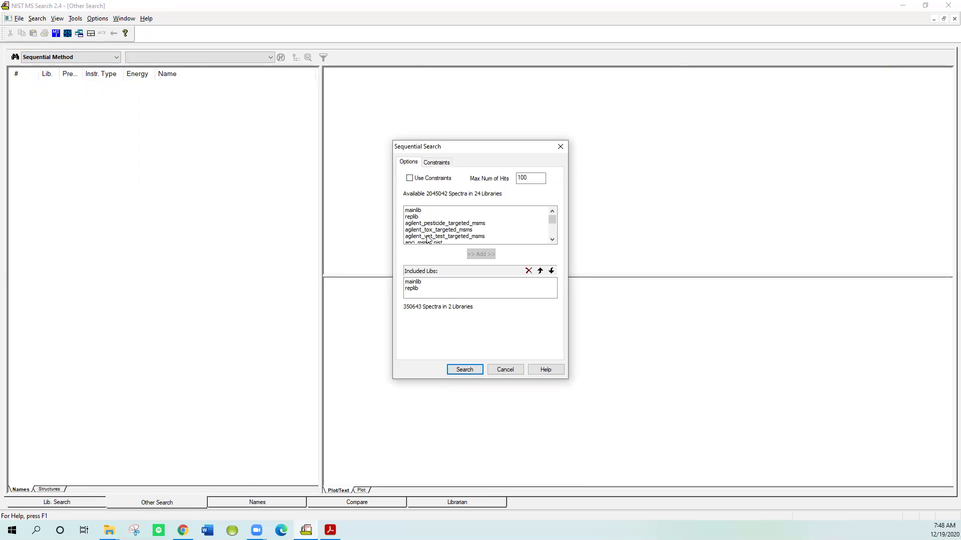
{"action": "left_click", "coordinate": [435, 164]}
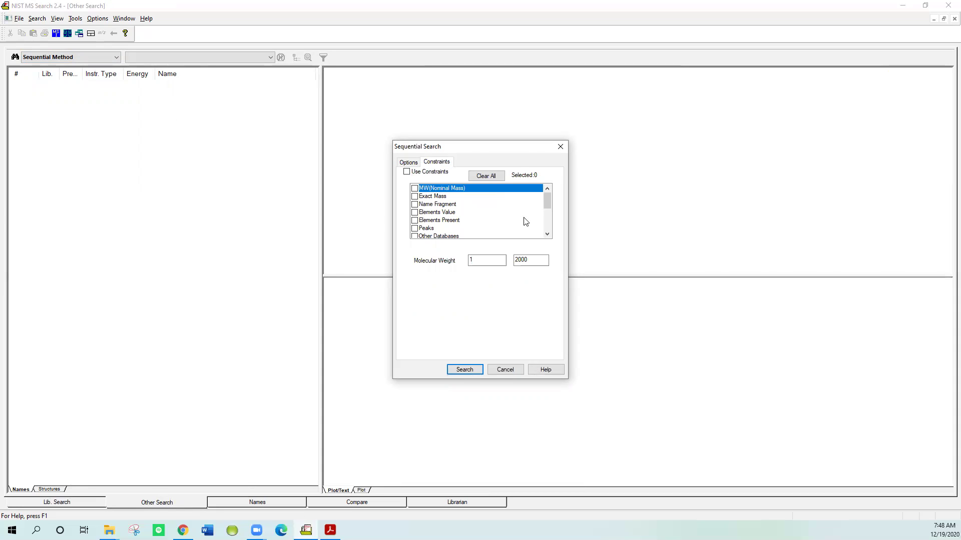
{"action": "mouse_move", "coordinate": [546, 207]}
{"action": "left_mouse_down"}
{"action": "mouse_move", "coordinate": [545, 225]}
{"action": "mouse_move", "coordinate": [547, 208]}
{"action": "left_mouse_up"}
{"action": "left_click", "coordinate": [414, 196]}
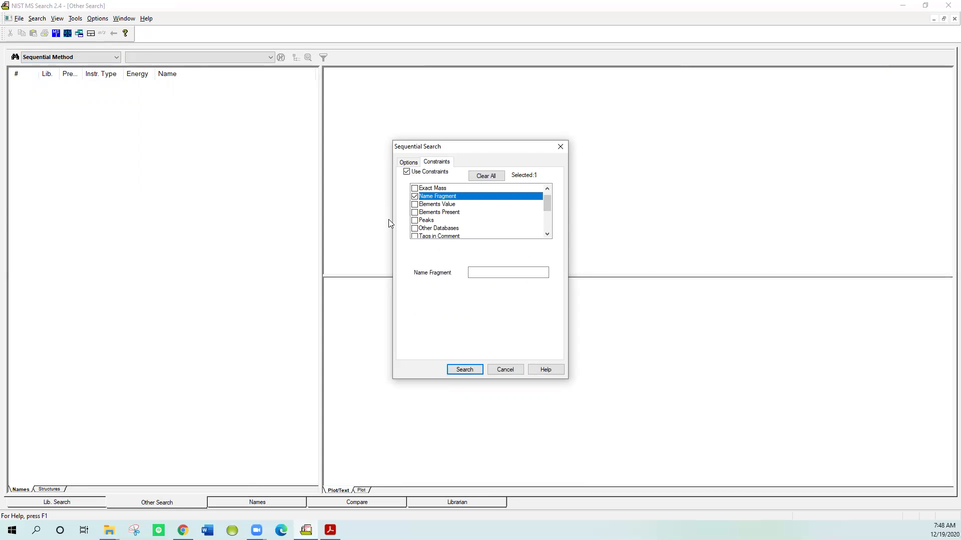
{"action": "left_click", "coordinate": [415, 204]}
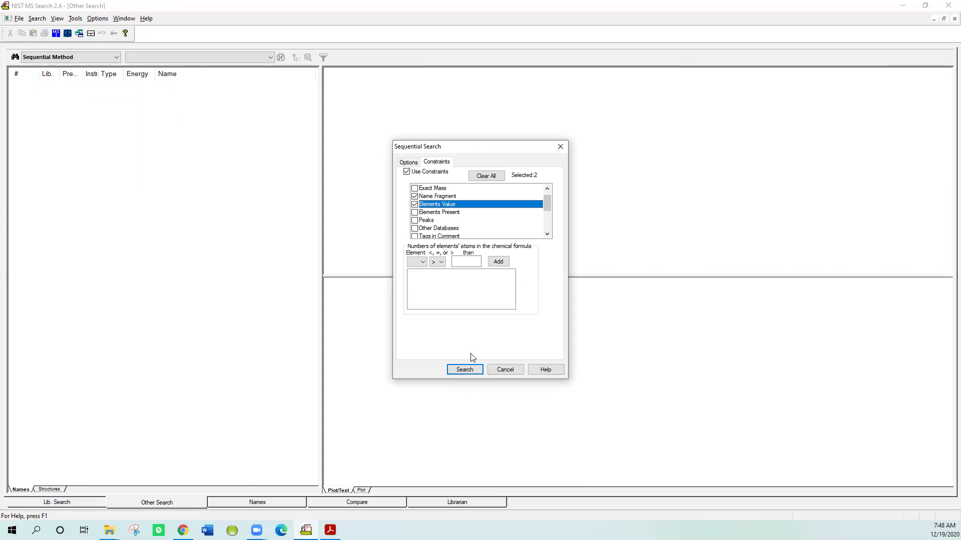
{"action": "left_click", "coordinate": [479, 370]}
{"action": "left_click", "coordinate": [507, 370]}
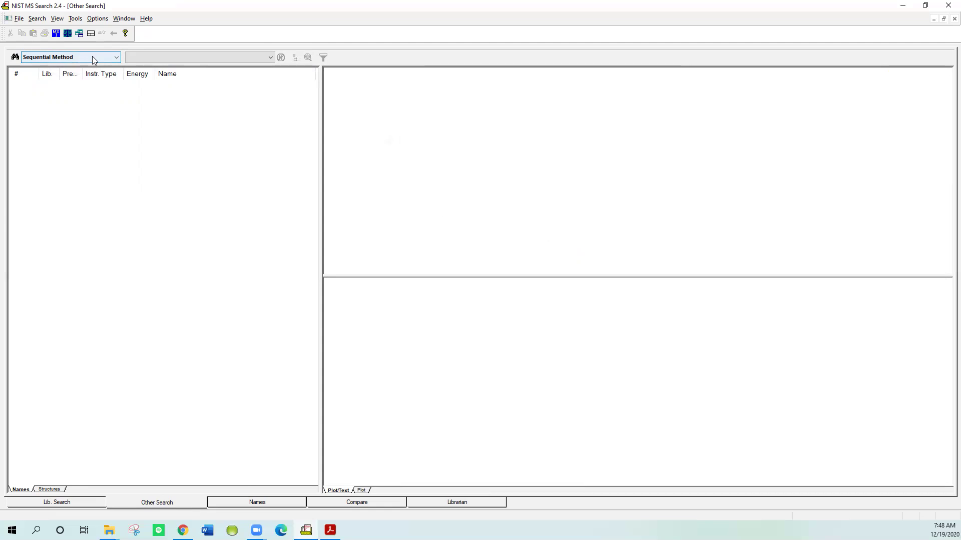
Look up ASPIRIN by name in the hr_msms_nist library.
{"action": "left_click", "coordinate": [249, 502]}
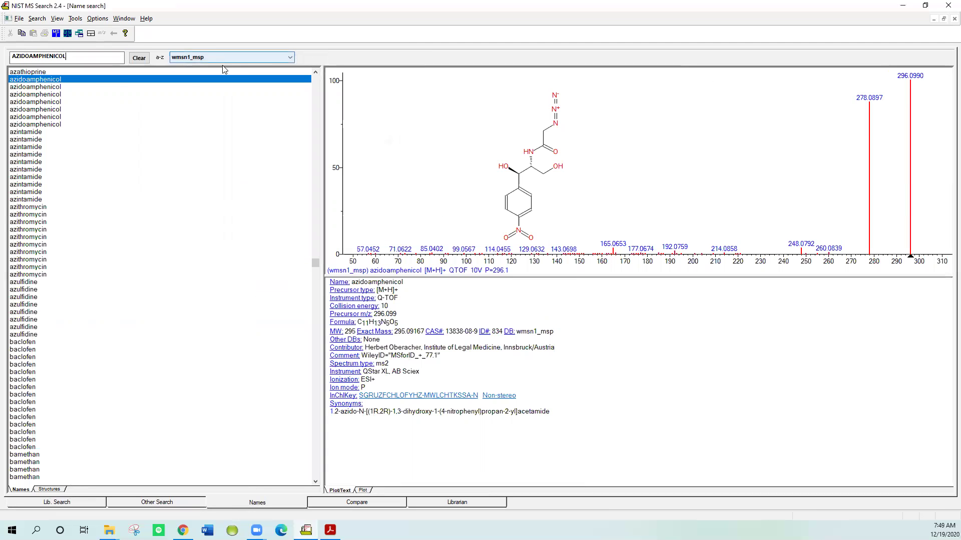
{"action": "left_click", "coordinate": [249, 55]}
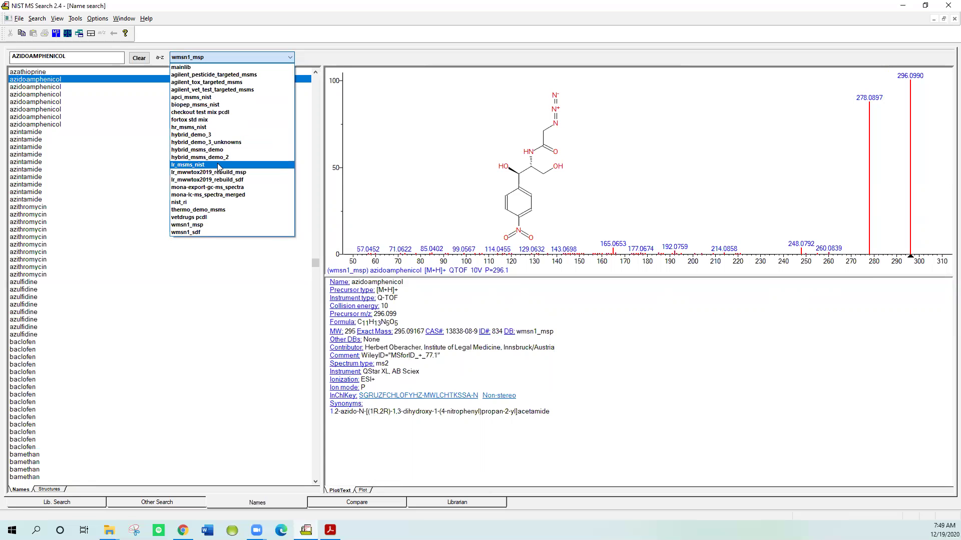
{"action": "left_click", "coordinate": [210, 128]}
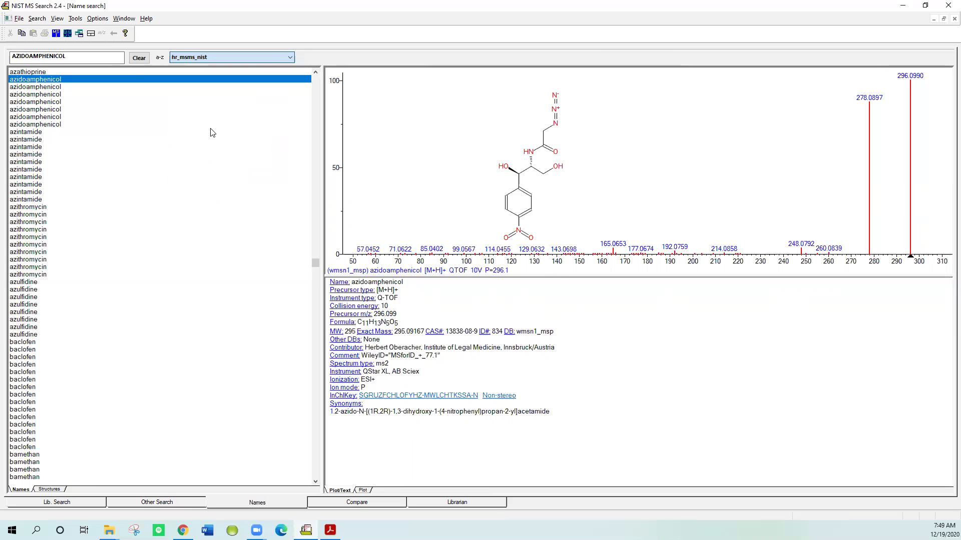
{"action": "left_click_drag", "start_coordinate": [80, 56], "coordinate": [5, 69]}
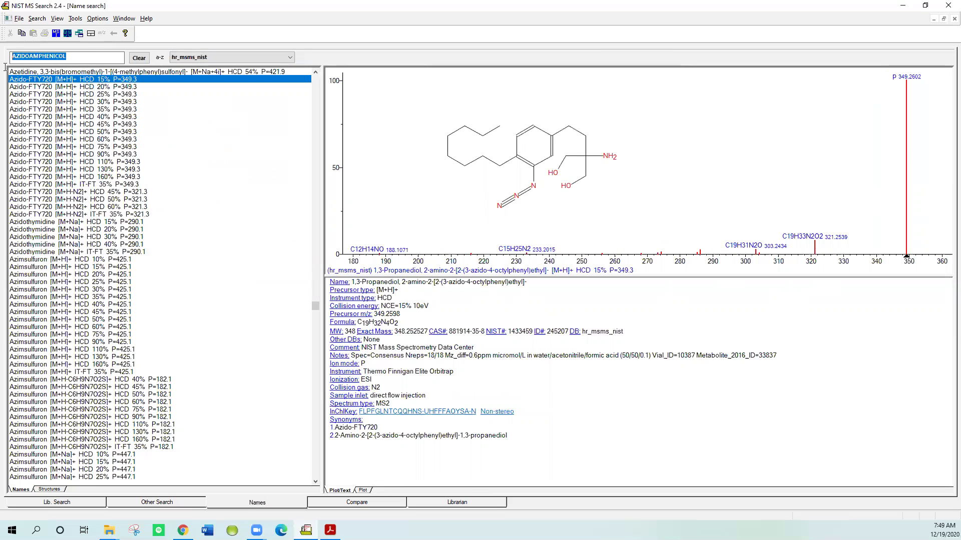
{"action": "type", "text": "ASPIRING"}
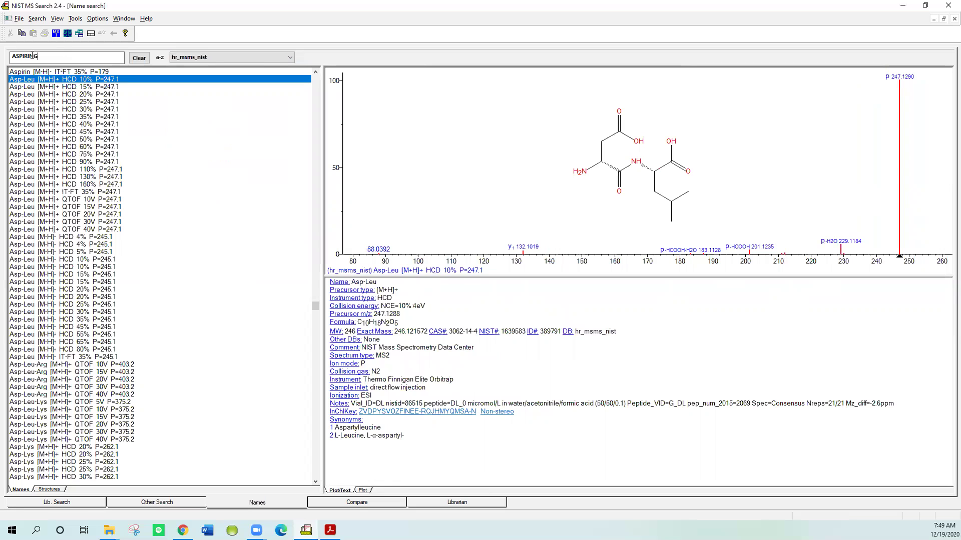
{"action": "key", "text": "BackSpace"}
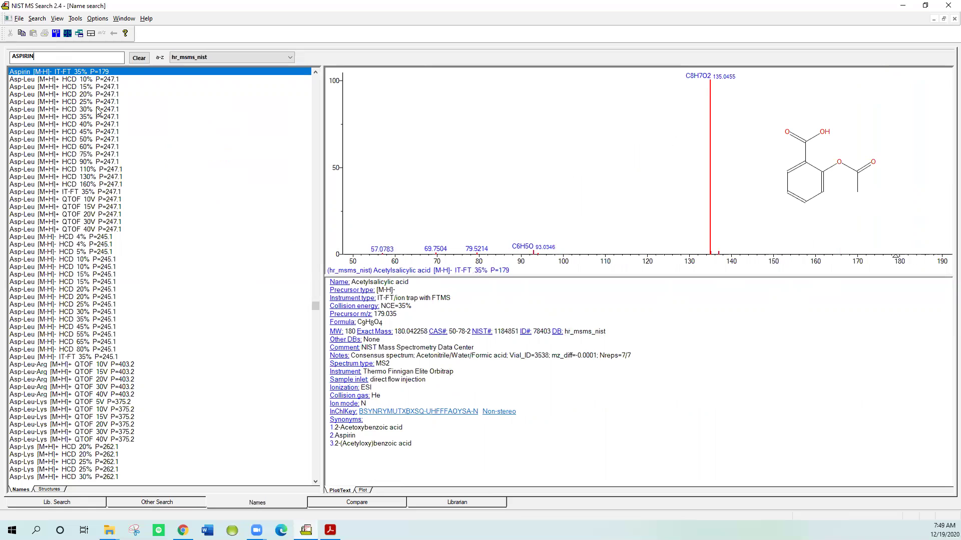
{"action": "left_click", "coordinate": [316, 72]}
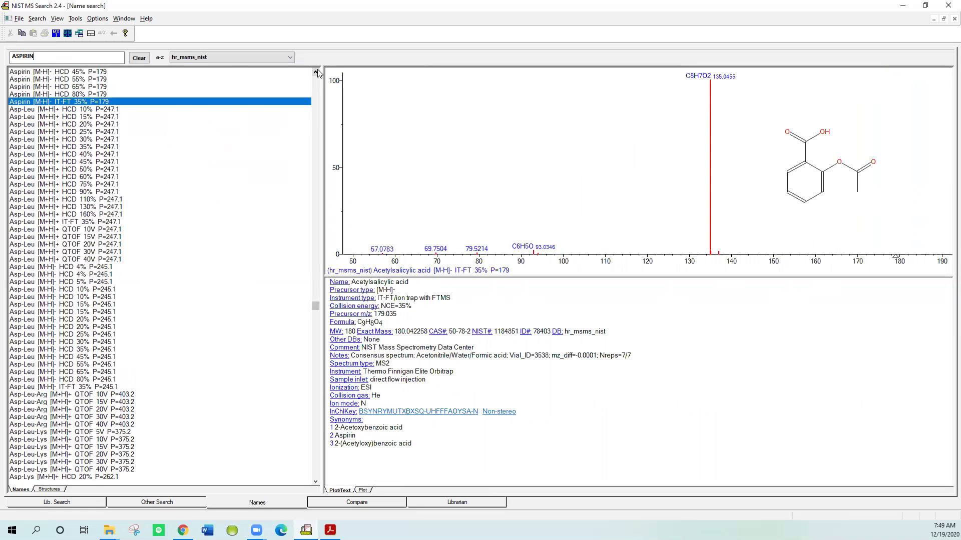
{"action": "left_click", "coordinate": [316, 72]}
{"action": "left_click", "coordinate": [316, 72]}
{"action": "left_click", "coordinate": [316, 72]}
{"action": "left_click", "coordinate": [316, 72]}
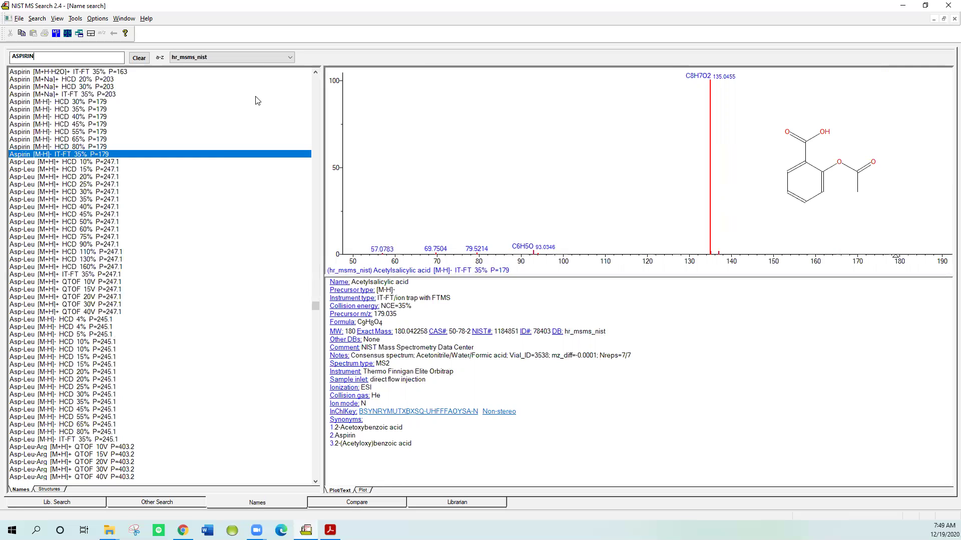
Toggle a-z name ordering, then compare Cpd 3 against two Imazapyr hits (MF 893, RMF 917).
{"action": "left_click", "coordinate": [162, 59]}
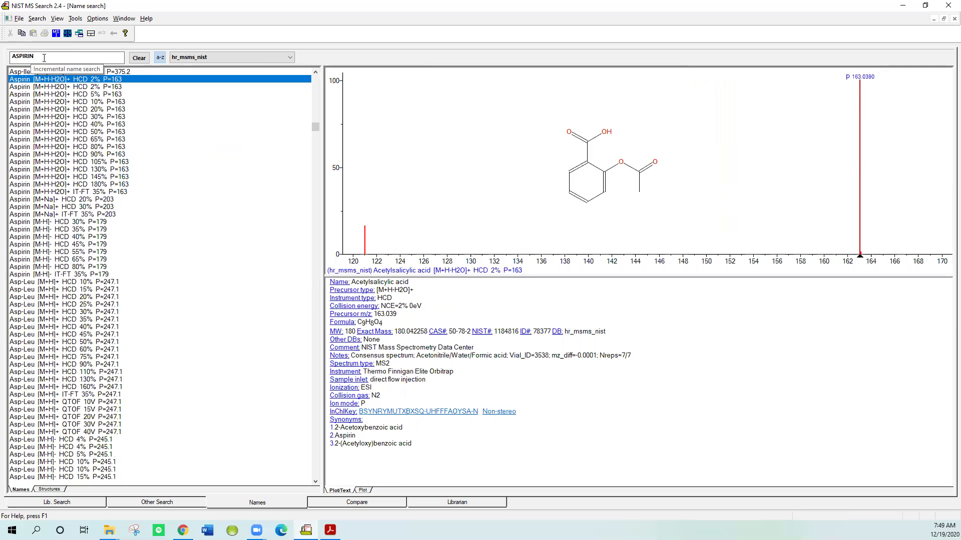
{"action": "left_click", "coordinate": [160, 57]}
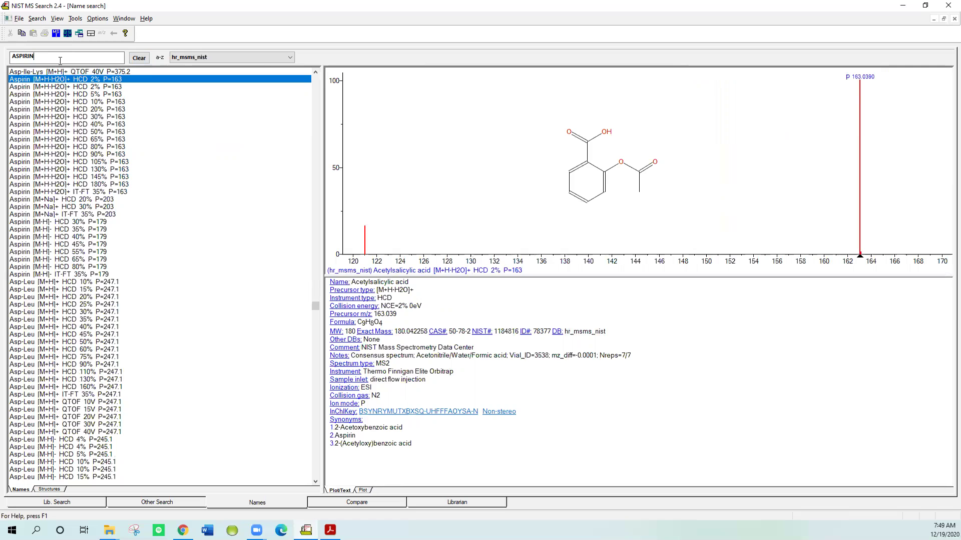
{"action": "left_click", "coordinate": [158, 58]}
{"action": "left_click", "coordinate": [349, 507]}
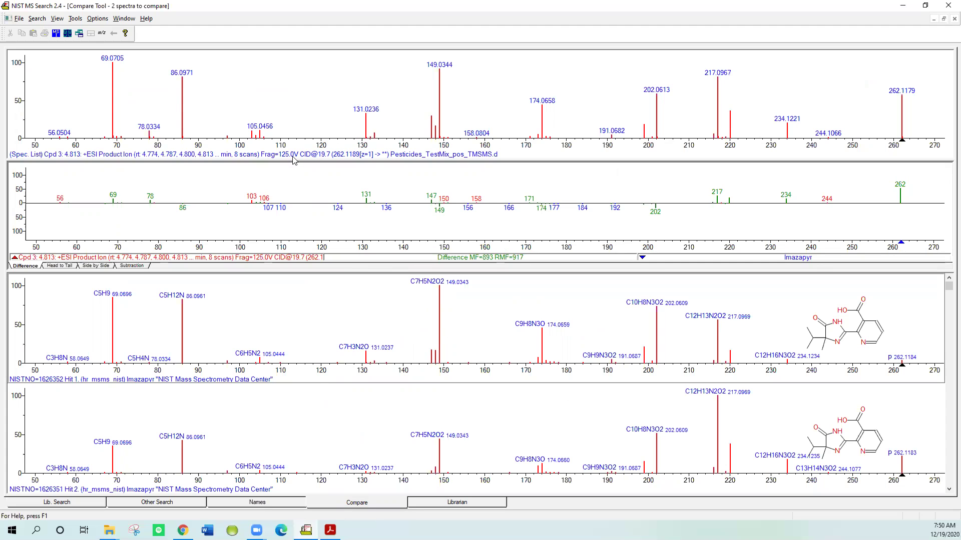
Check the unknown's spectrum in Librarian, then return to the Imazapyr library search results.
{"action": "left_click", "coordinate": [440, 503]}
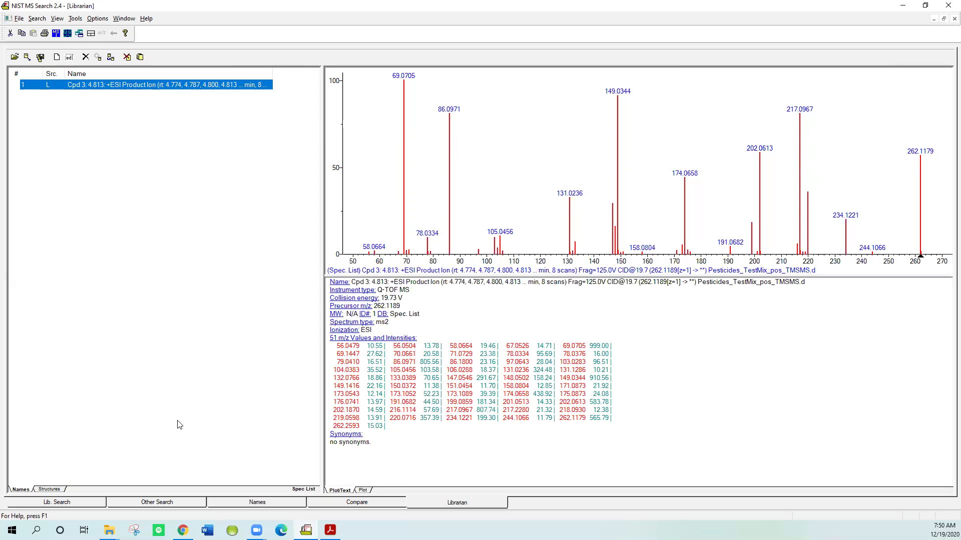
{"action": "left_click", "coordinate": [52, 502]}
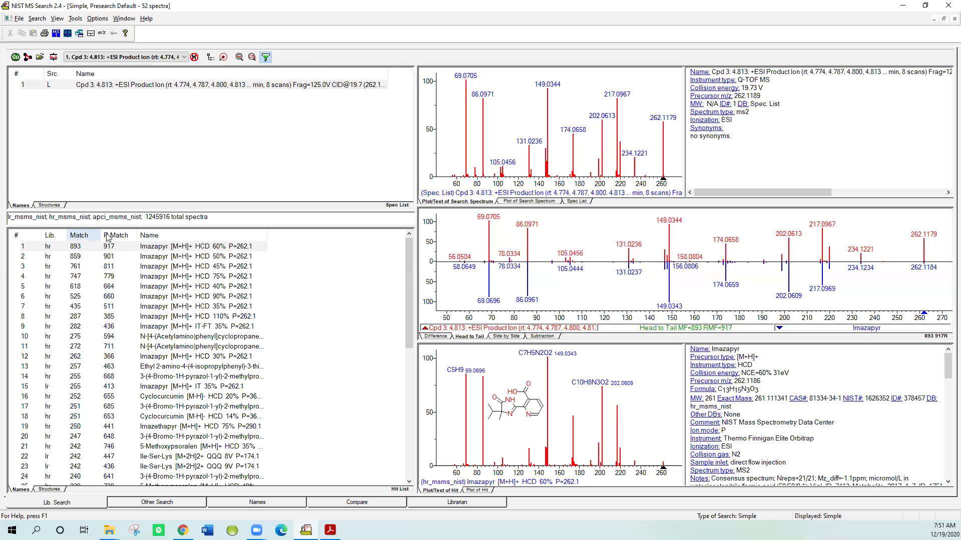
Try sorting hits by R.Match, Lib. and Name, finishing by Match with Imazapyr 893 first.
{"action": "left_click", "coordinate": [87, 236]}
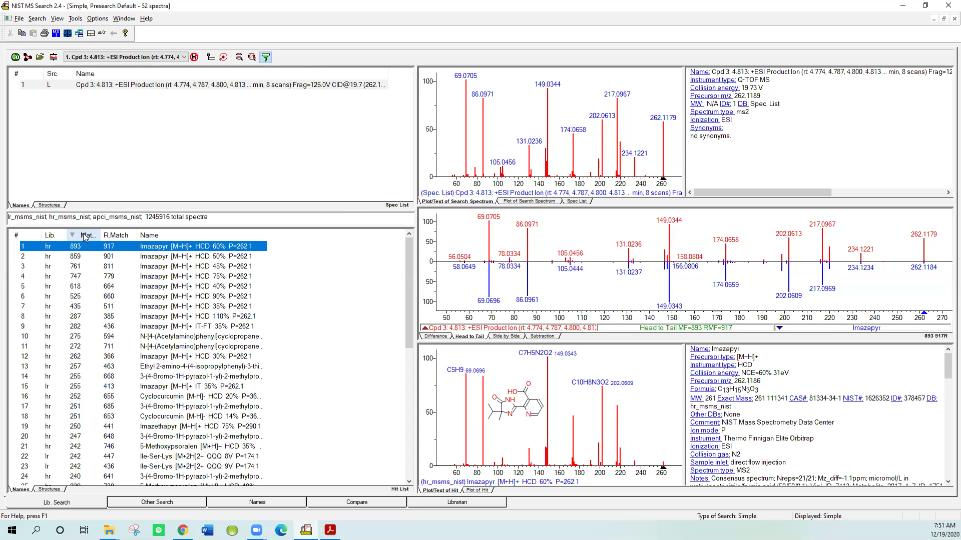
{"action": "left_click", "coordinate": [113, 238]}
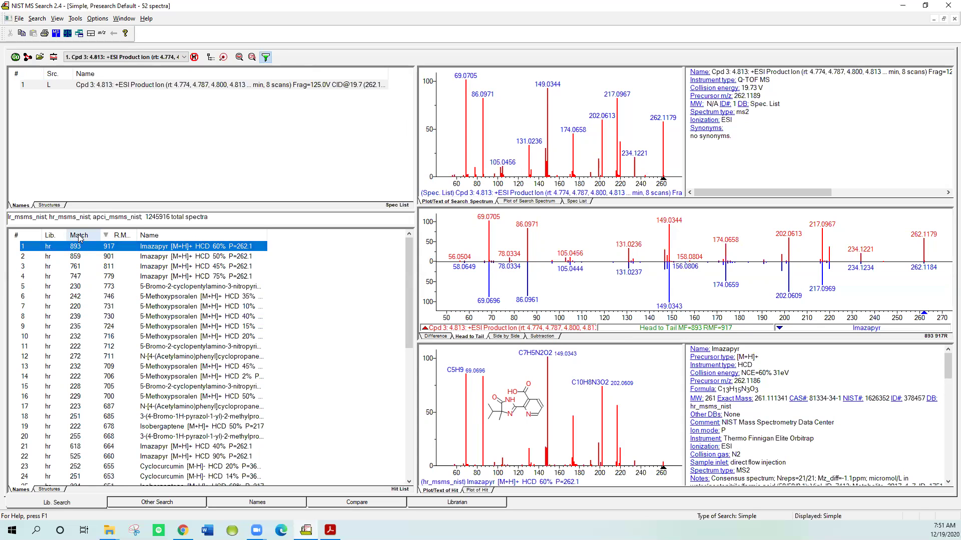
{"action": "left_click", "coordinate": [120, 238]}
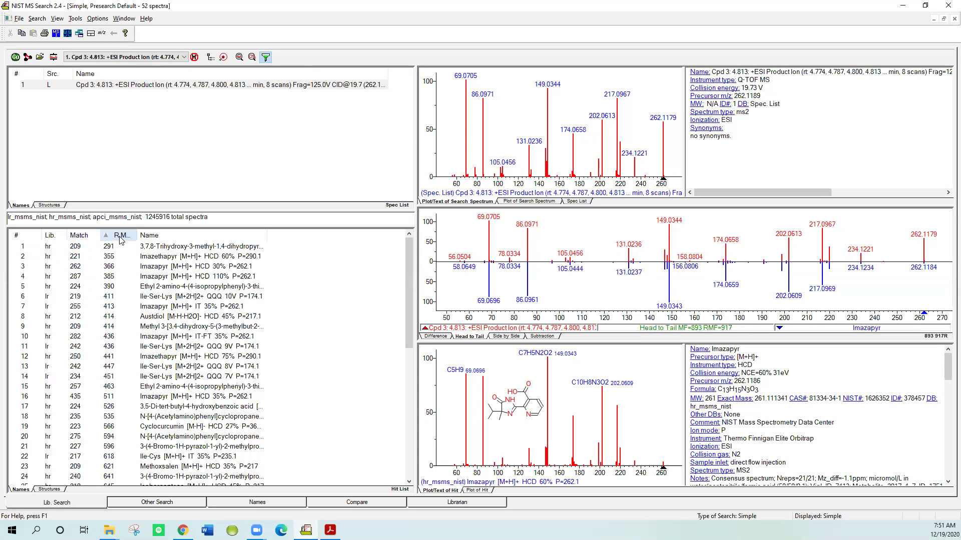
{"action": "left_click", "coordinate": [84, 237]}
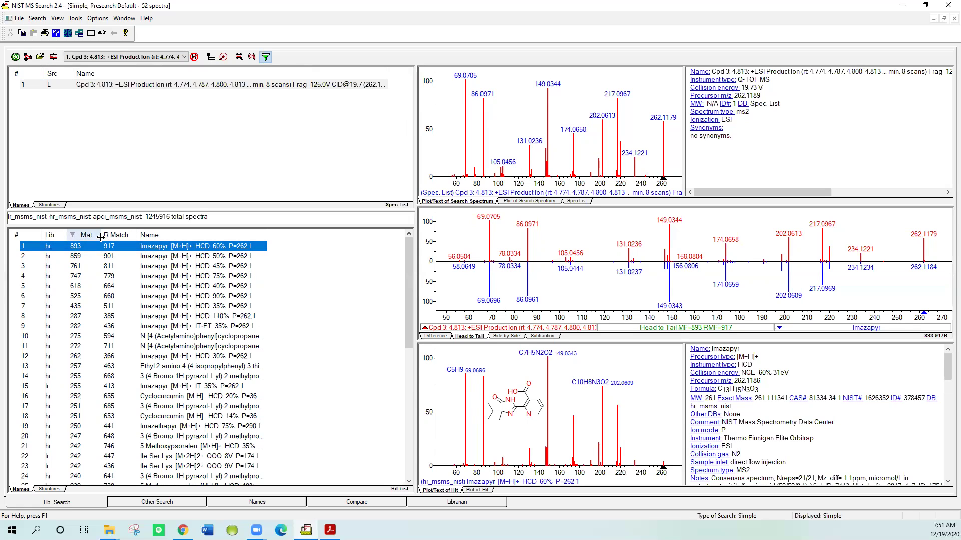
{"action": "left_click", "coordinate": [49, 237]}
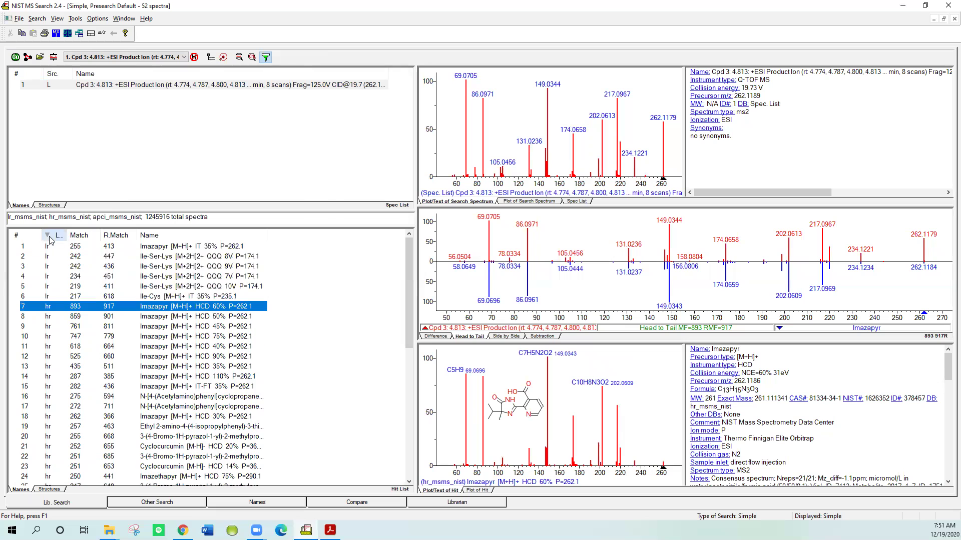
{"action": "left_click", "coordinate": [79, 235]}
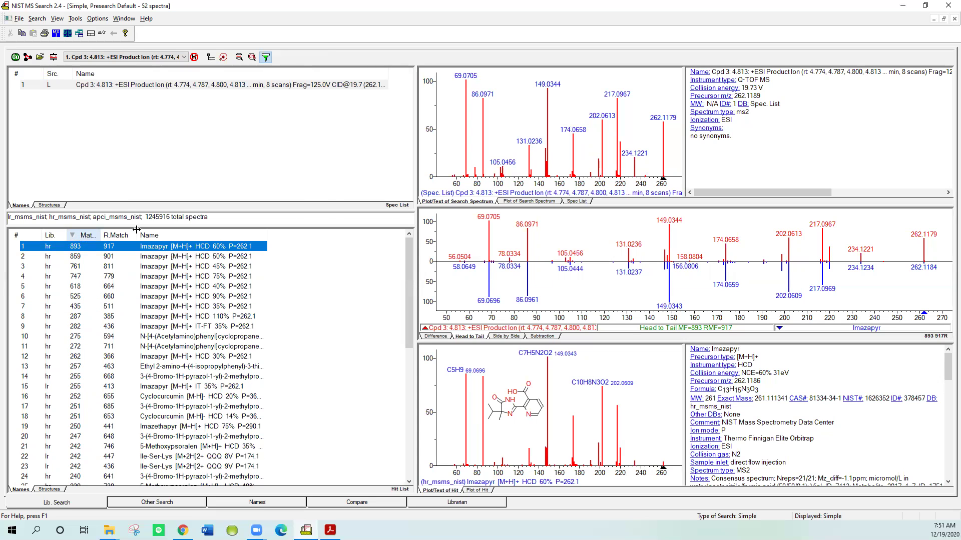
{"action": "left_click", "coordinate": [116, 235]}
{"action": "left_click", "coordinate": [150, 235]}
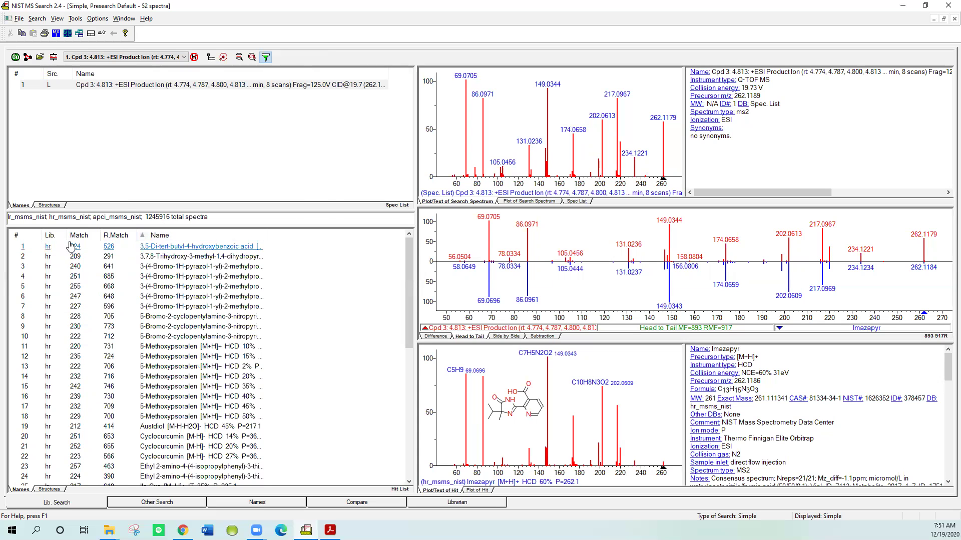
{"action": "left_click", "coordinate": [51, 235]}
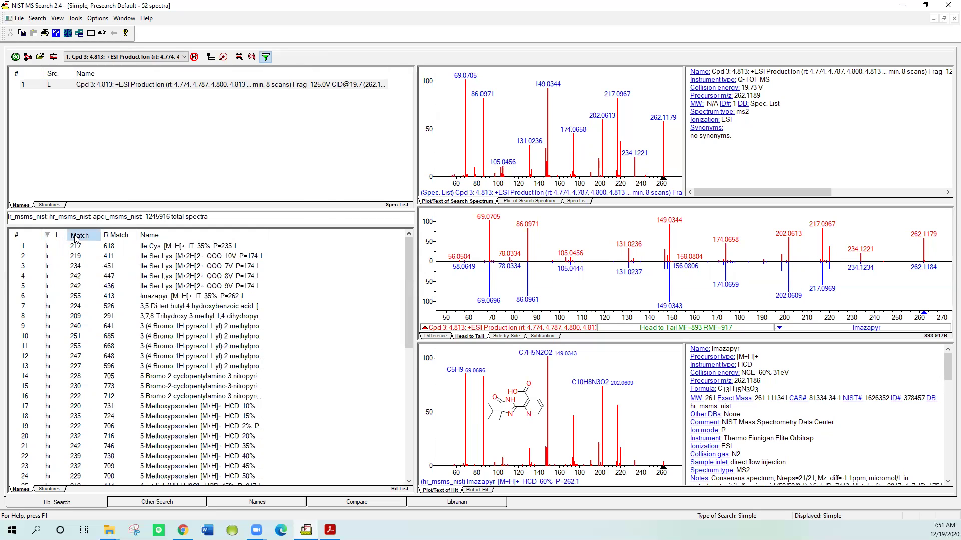
{"action": "left_click", "coordinate": [75, 236]}
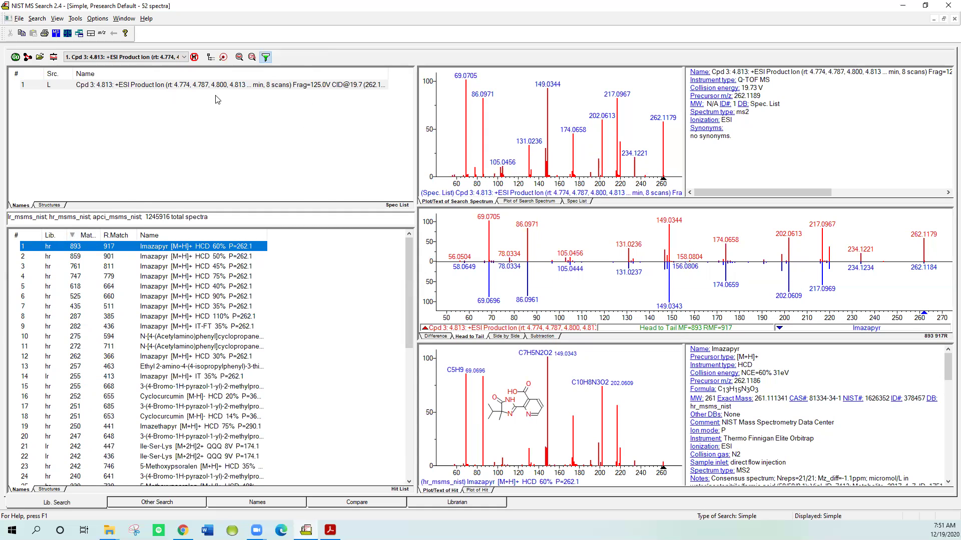
Rerun the library search on the Cpd 3 unknown spectrum and show the available search types.
{"action": "left_click", "coordinate": [15, 57]}
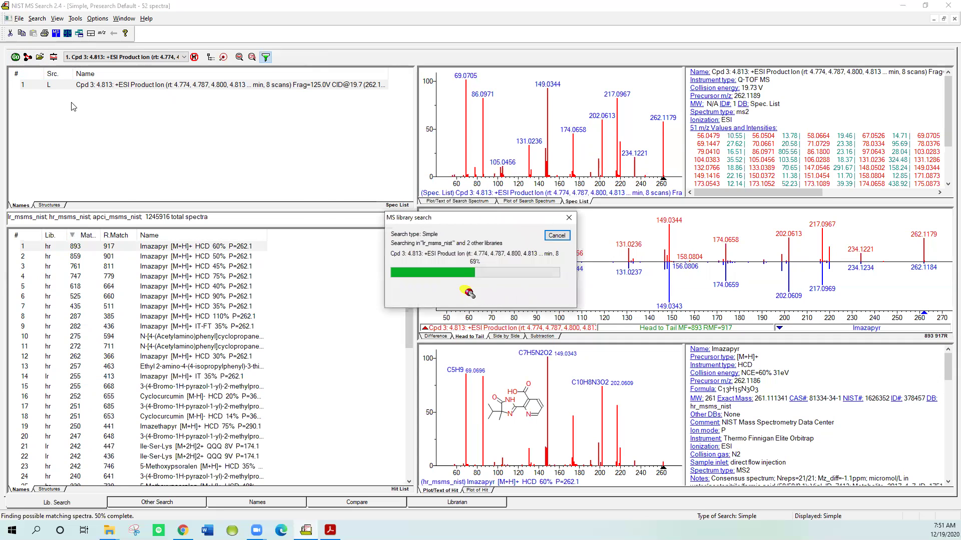
{"action": "left_click", "coordinate": [65, 86]}
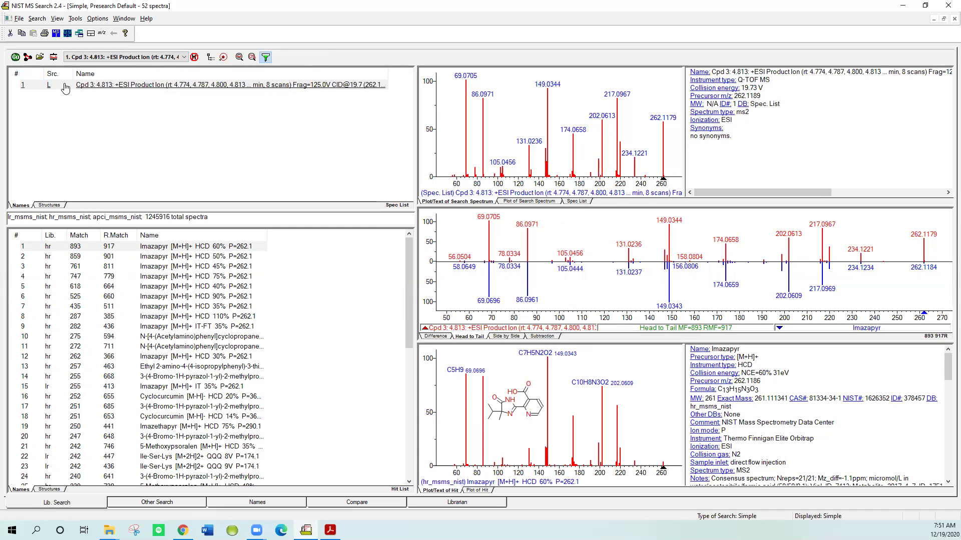
{"action": "left_click", "coordinate": [37, 19]}
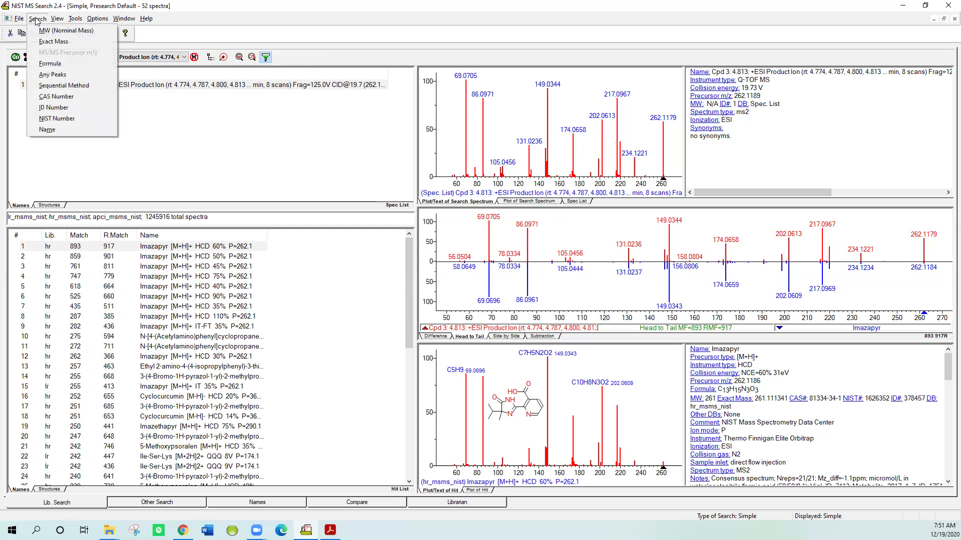
Dismiss the search types and search Cpd 3 again, giving Imazapyr (MF 893, RMF 917) on top.
{"action": "left_click", "coordinate": [193, 134]}
{"action": "double_click", "coordinate": [62, 85]}
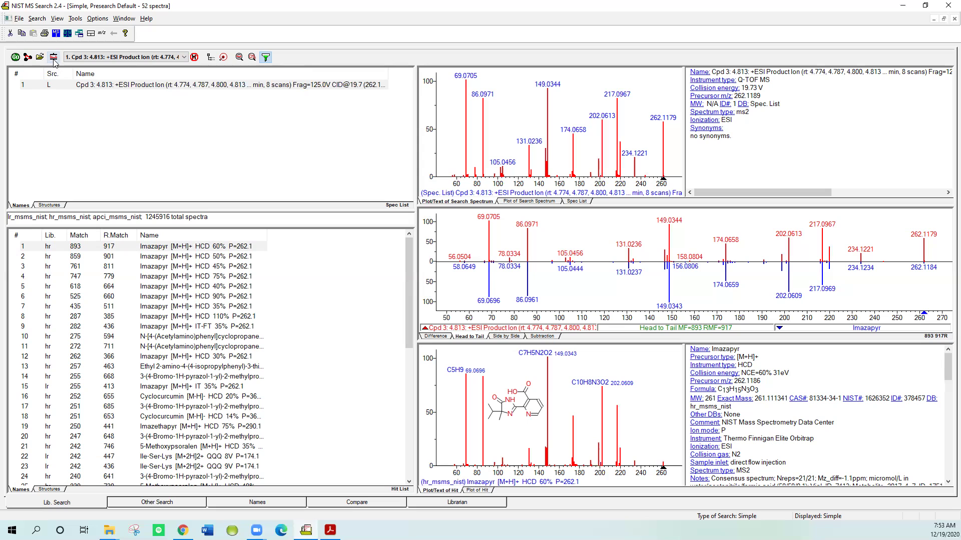
{"action": "left_click", "coordinate": [53, 57]}
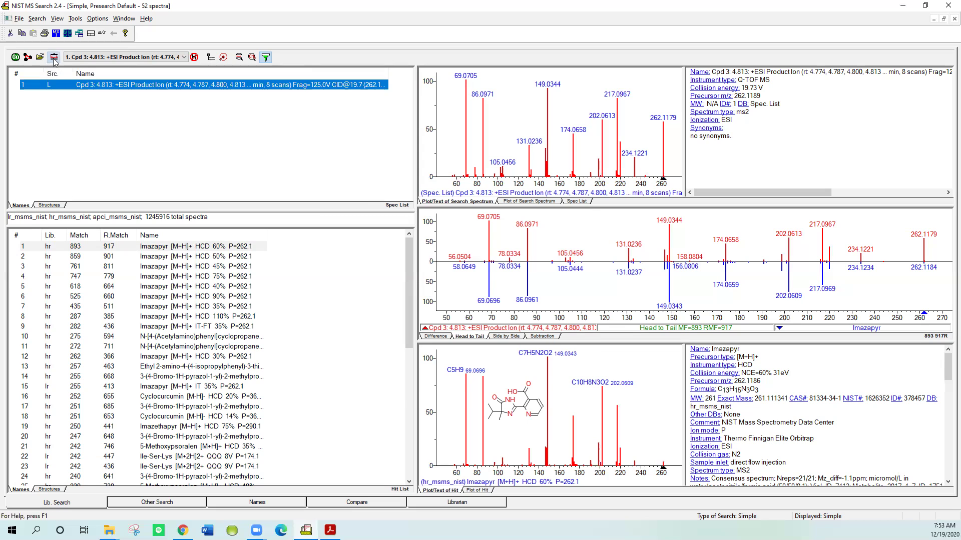
{"action": "left_click", "coordinate": [393, 150]}
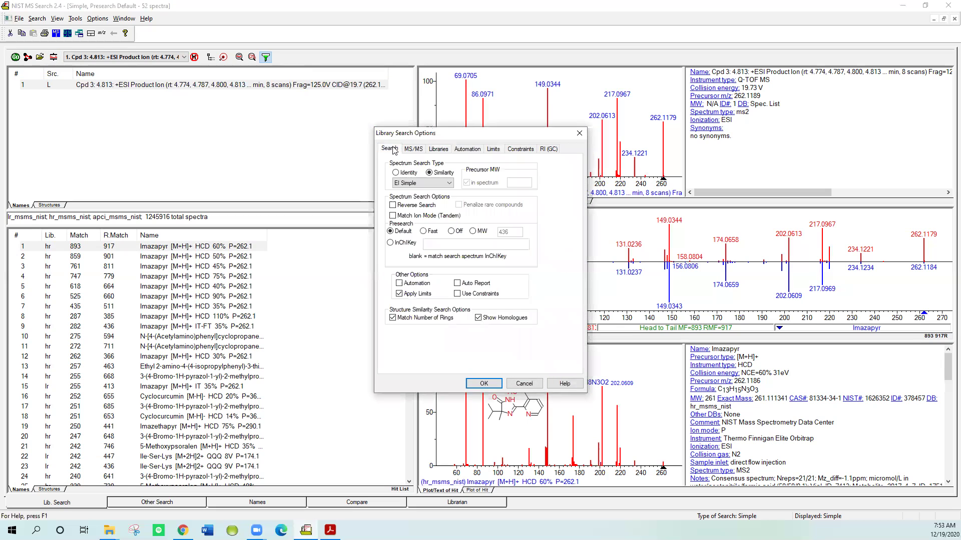
{"action": "left_click", "coordinate": [420, 151]}
{"action": "left_click", "coordinate": [439, 152]}
{"action": "left_click", "coordinate": [456, 150]}
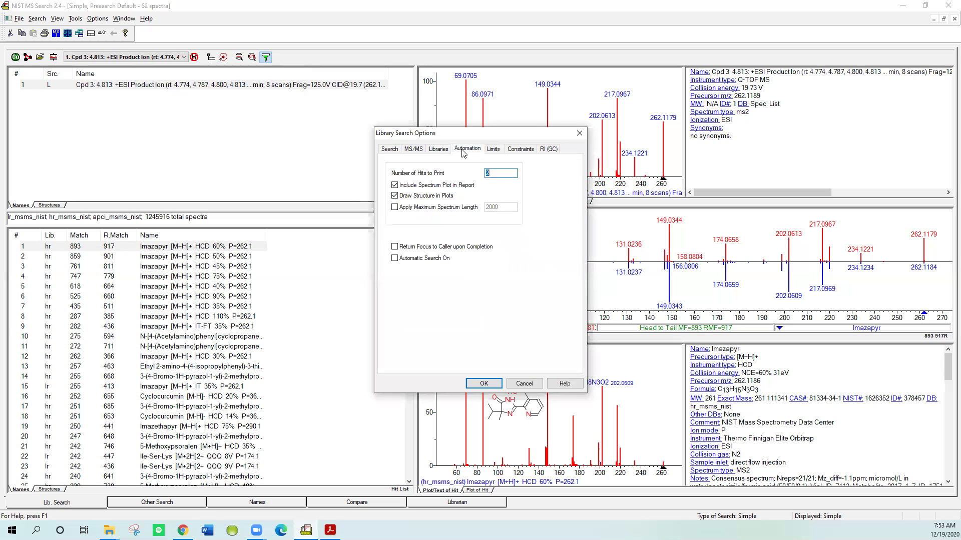
{"action": "left_click", "coordinate": [493, 150]}
{"action": "left_click", "coordinate": [514, 151]}
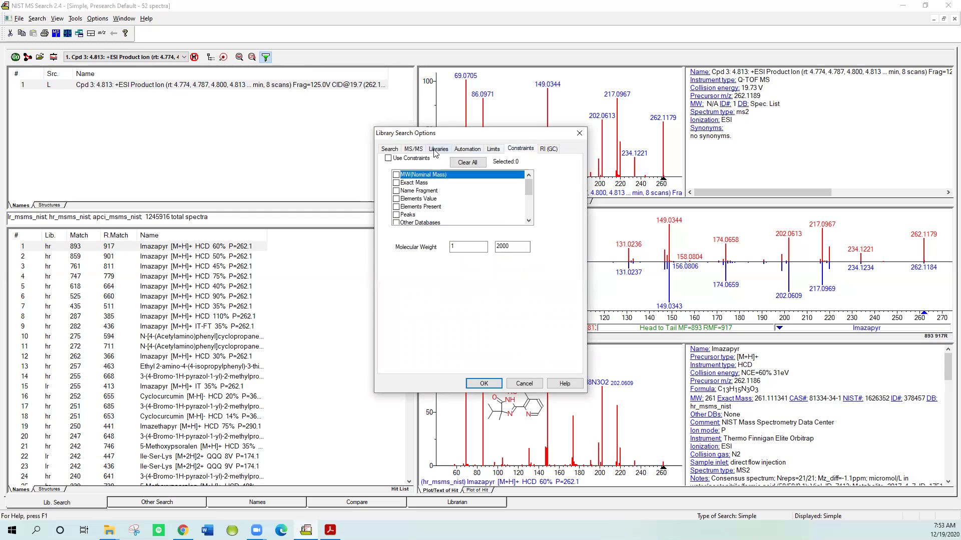
{"action": "left_click", "coordinate": [390, 150]}
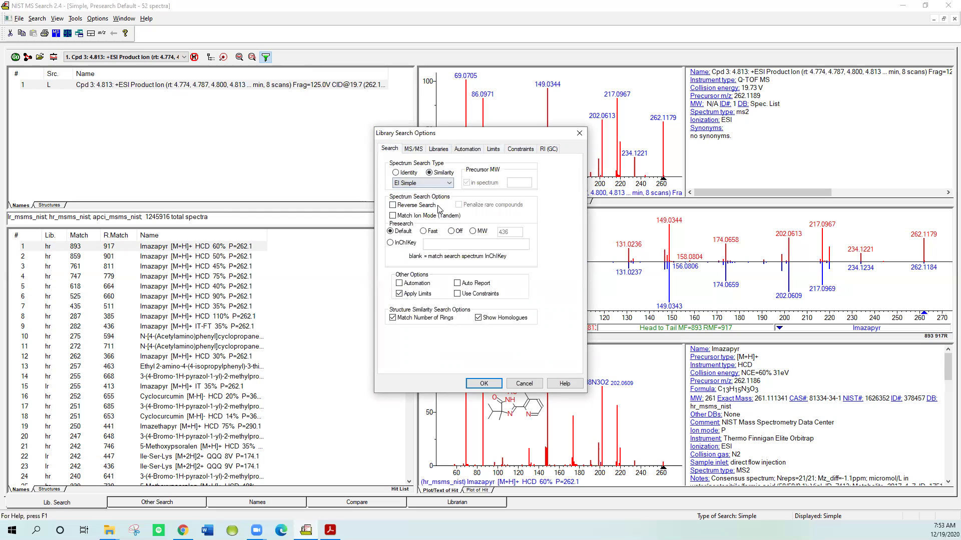
{"action": "left_click", "coordinate": [483, 384]}
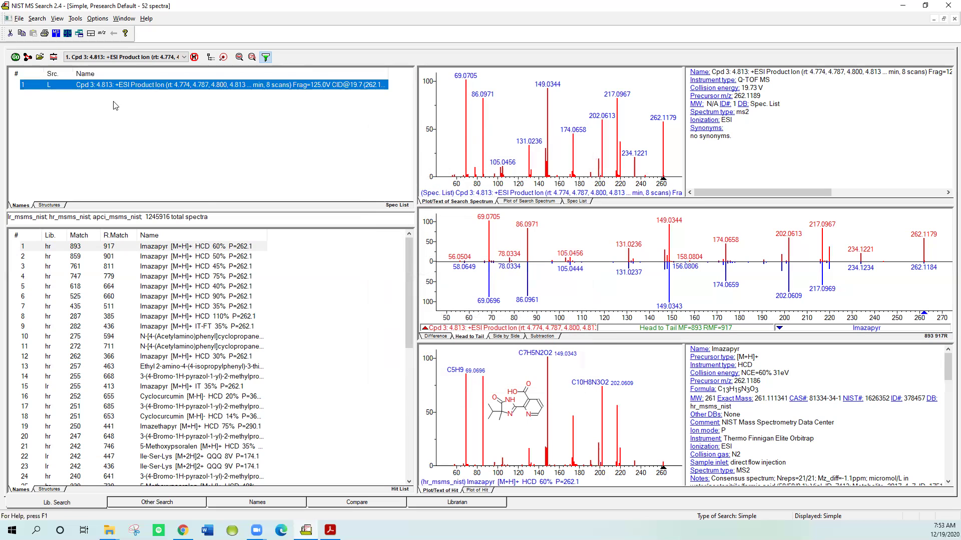
{"action": "left_click", "coordinate": [19, 18]}
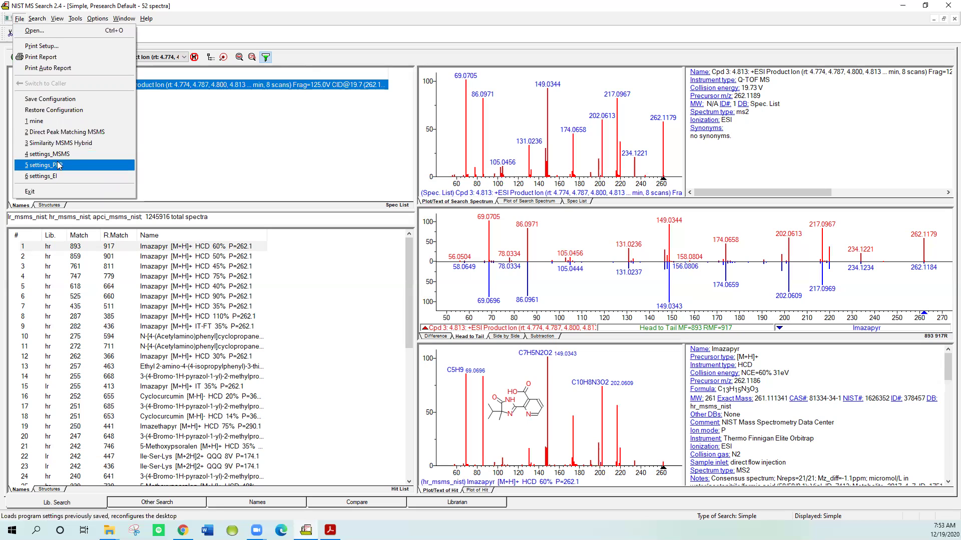
{"action": "left_click", "coordinate": [190, 12]}
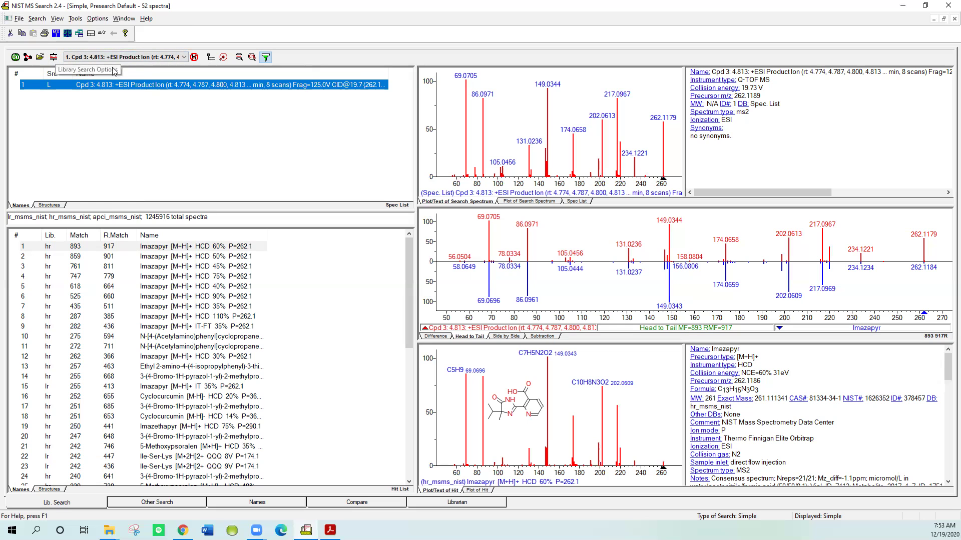
Recall spectrum 3 of Cpd 3 from the history list, then clear the whole spectrum history.
{"action": "left_click", "coordinate": [184, 57]}
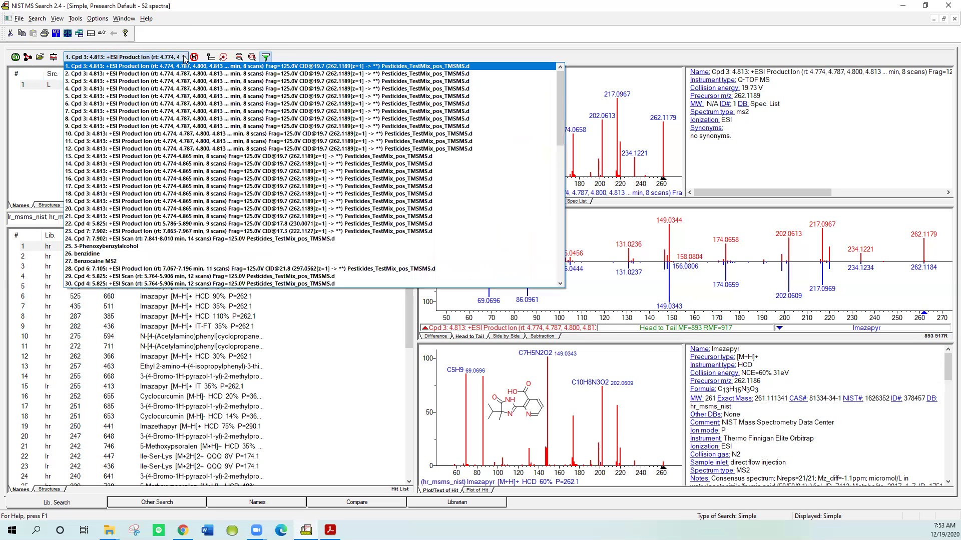
{"action": "left_click", "coordinate": [180, 81]}
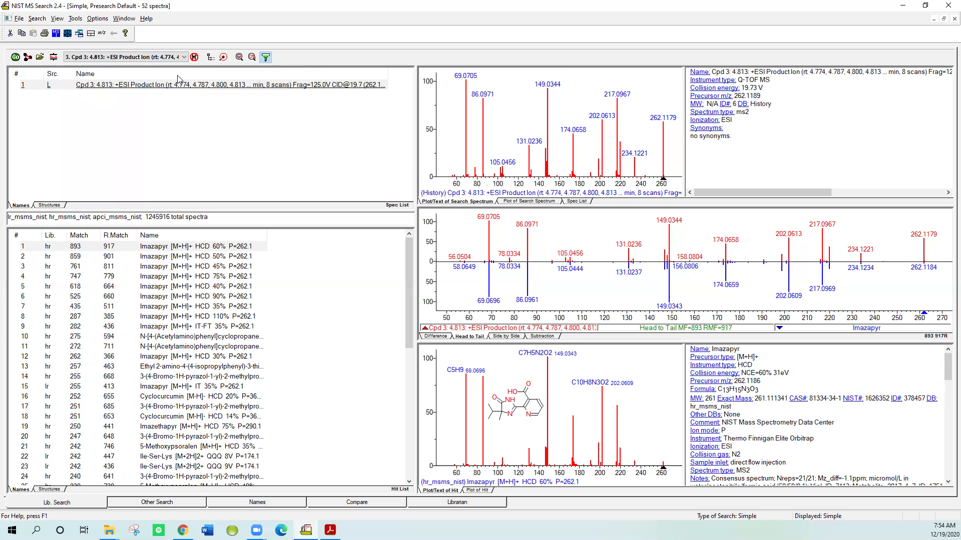
{"action": "left_click", "coordinate": [194, 58]}
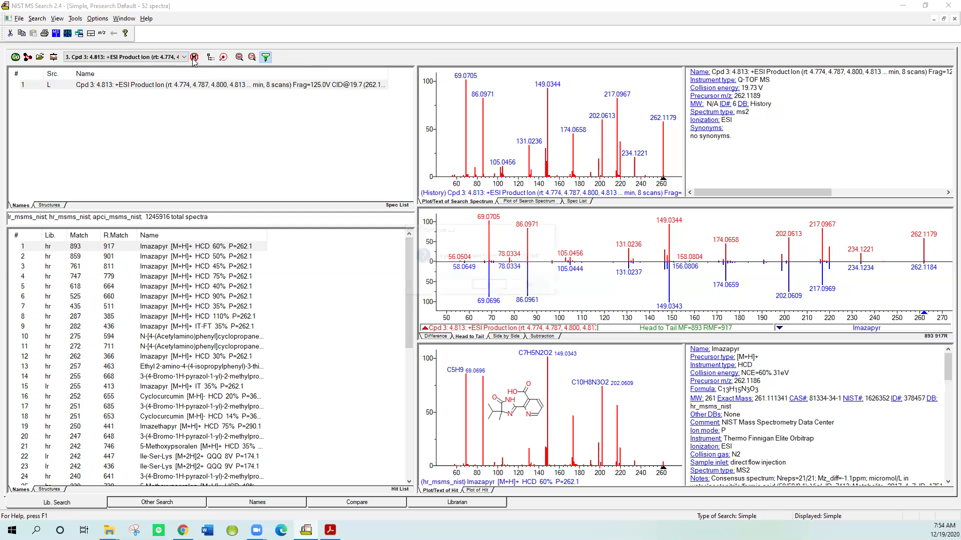
{"action": "left_click", "coordinate": [489, 287]}
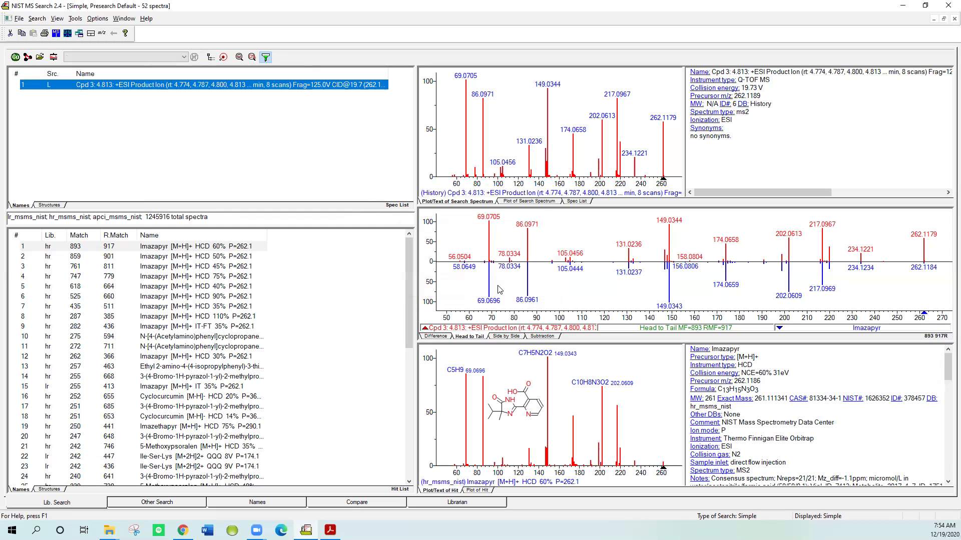
Toggle the best-match-per-compound view off and on, then inspect the top two Imazapyr hits.
{"action": "left_click", "coordinate": [224, 58]}
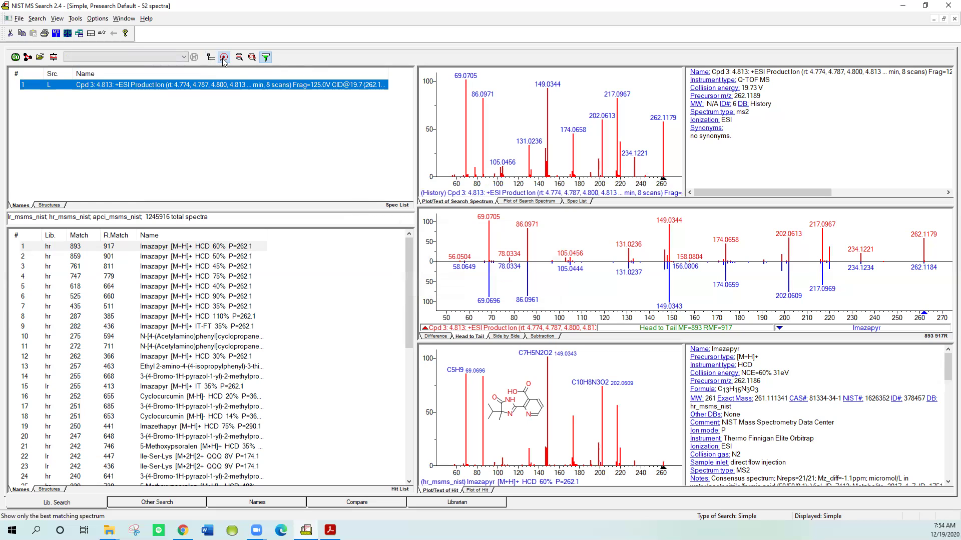
{"action": "left_click", "coordinate": [223, 58]}
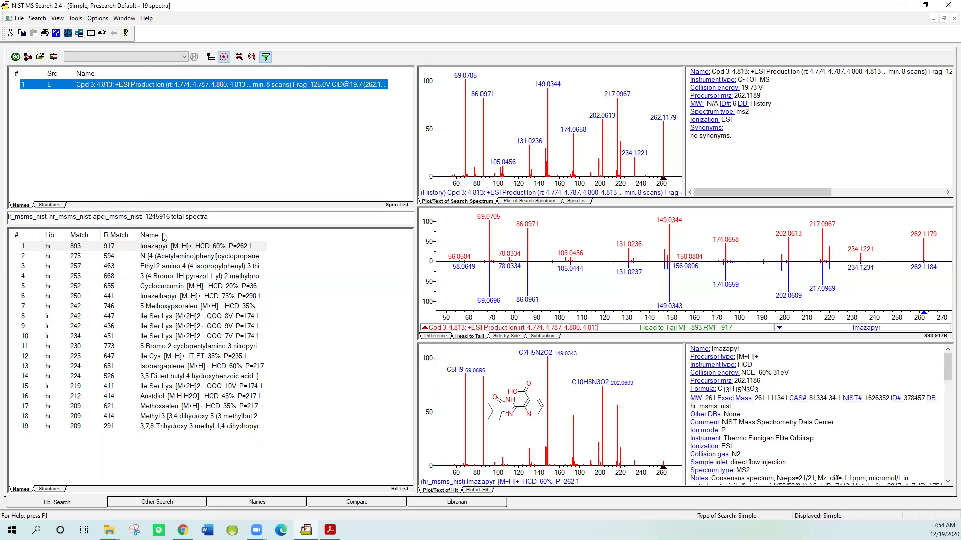
{"action": "left_click", "coordinate": [224, 60]}
{"action": "left_click", "coordinate": [224, 58]}
{"action": "left_click", "coordinate": [154, 249]}
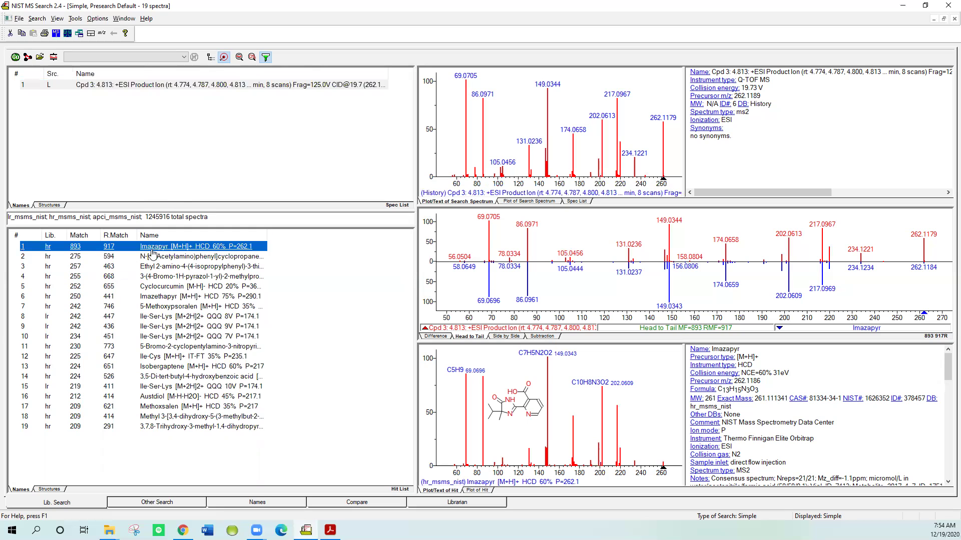
{"action": "left_click", "coordinate": [148, 257]}
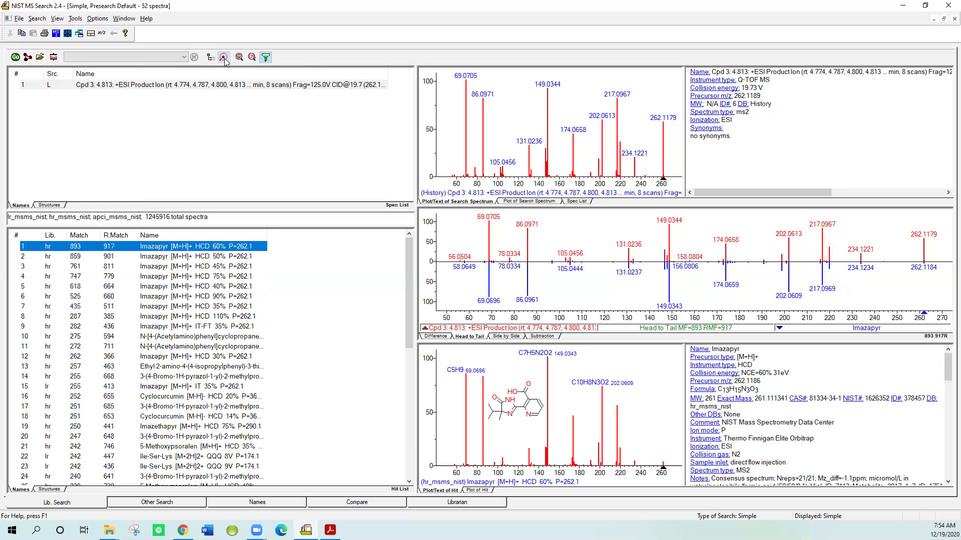
{"action": "left_click", "coordinate": [253, 57]}
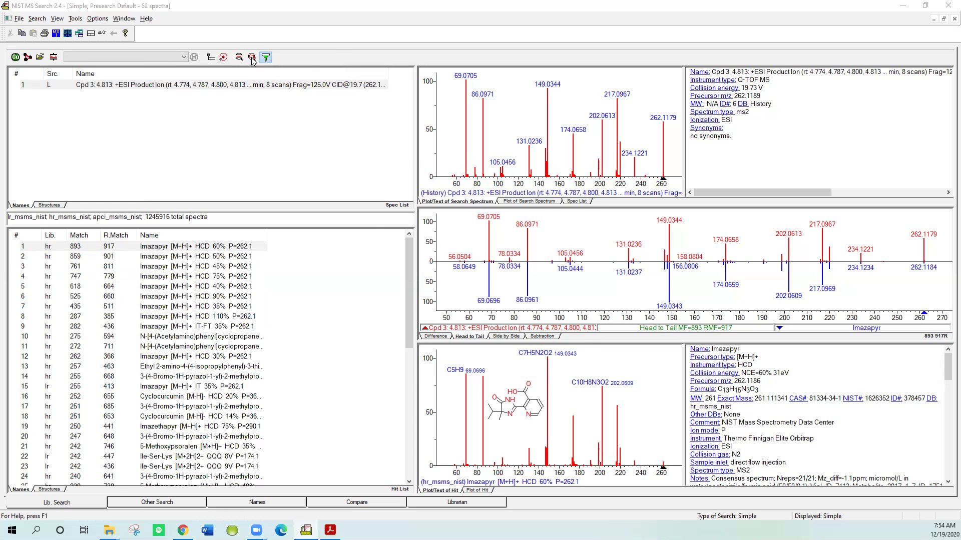
{"action": "left_click", "coordinate": [579, 157]}
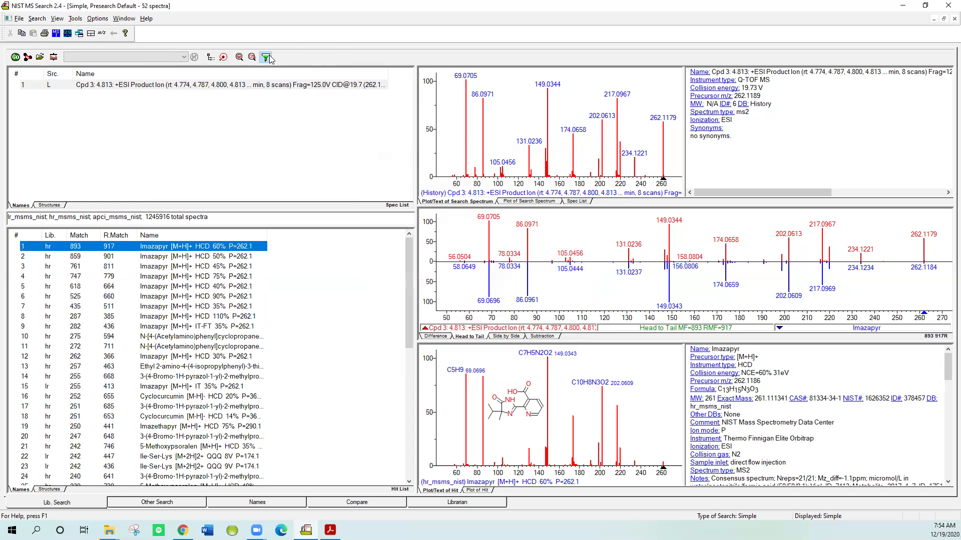
{"action": "left_click", "coordinate": [239, 58]}
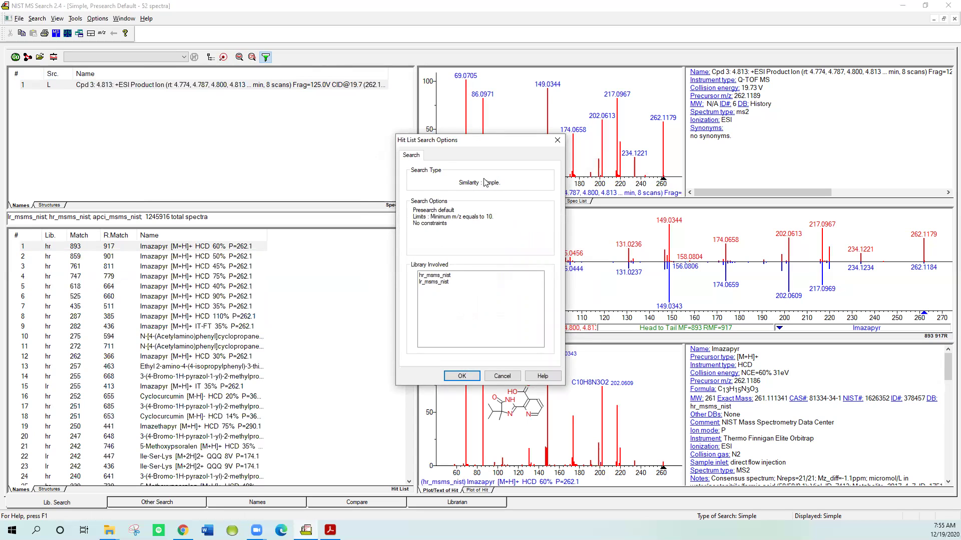
{"action": "left_click", "coordinate": [461, 376]}
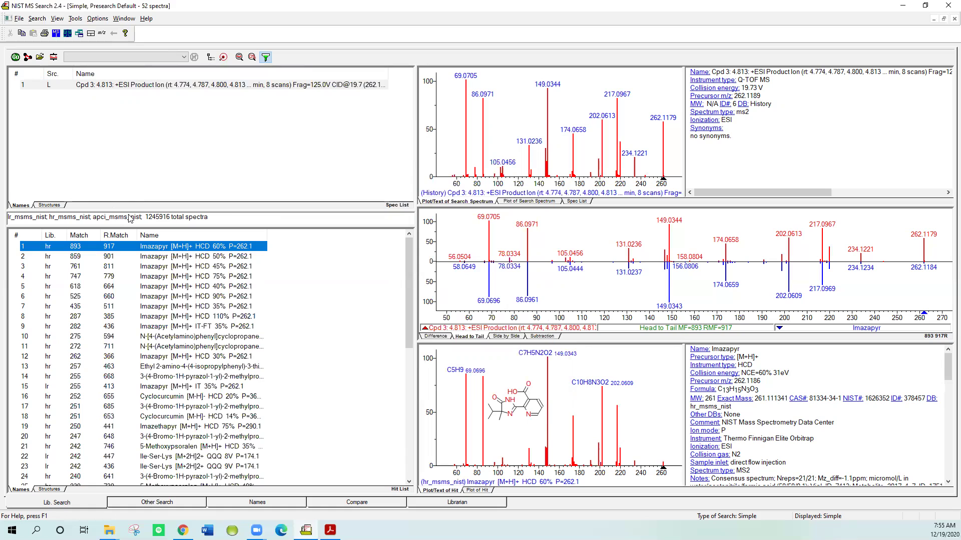
{"action": "left_click", "coordinate": [266, 57]}
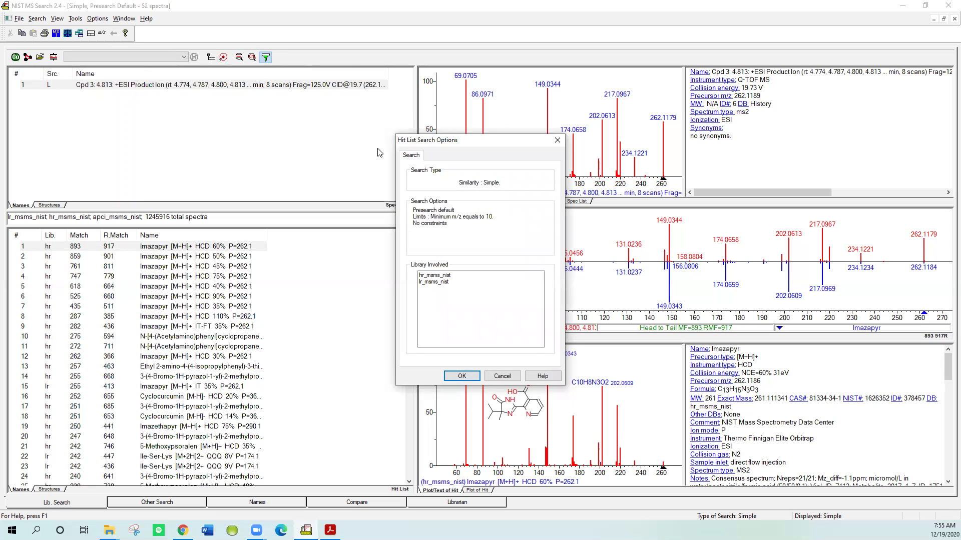
{"action": "left_click", "coordinate": [556, 141]}
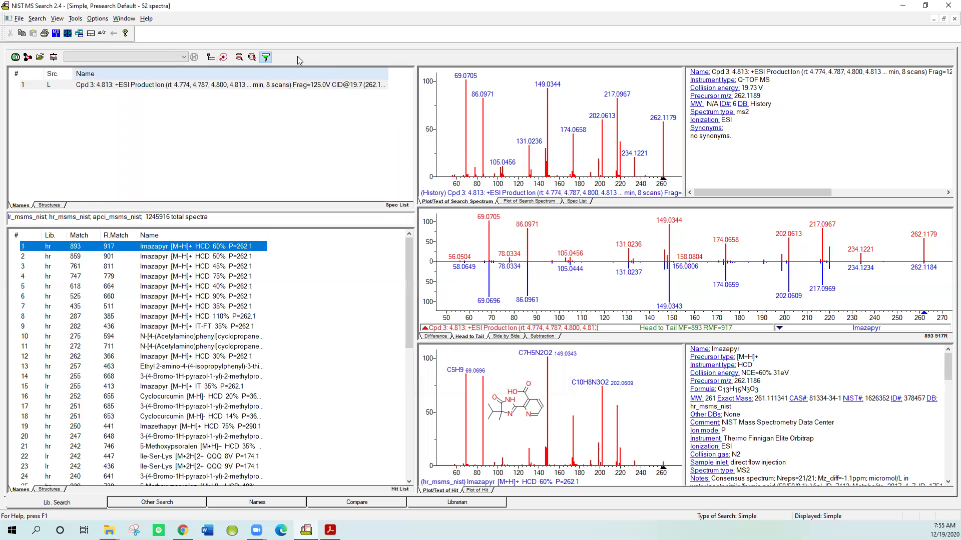
Disable MS/MS hit list filtering, keep one hit per compound, and rerun the search for 37 spectra.
{"action": "left_click", "coordinate": [266, 58]}
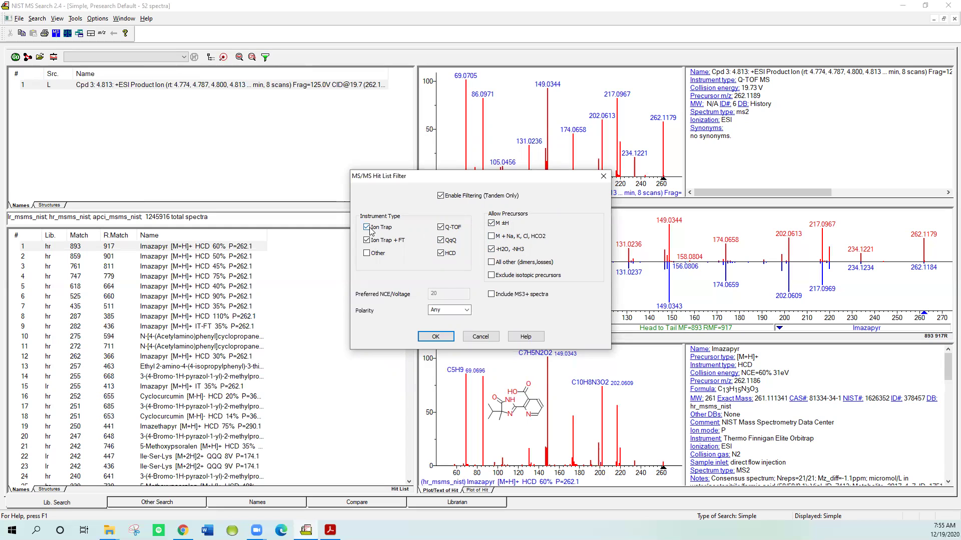
{"action": "left_click", "coordinate": [441, 196]}
{"action": "left_click", "coordinate": [436, 336]}
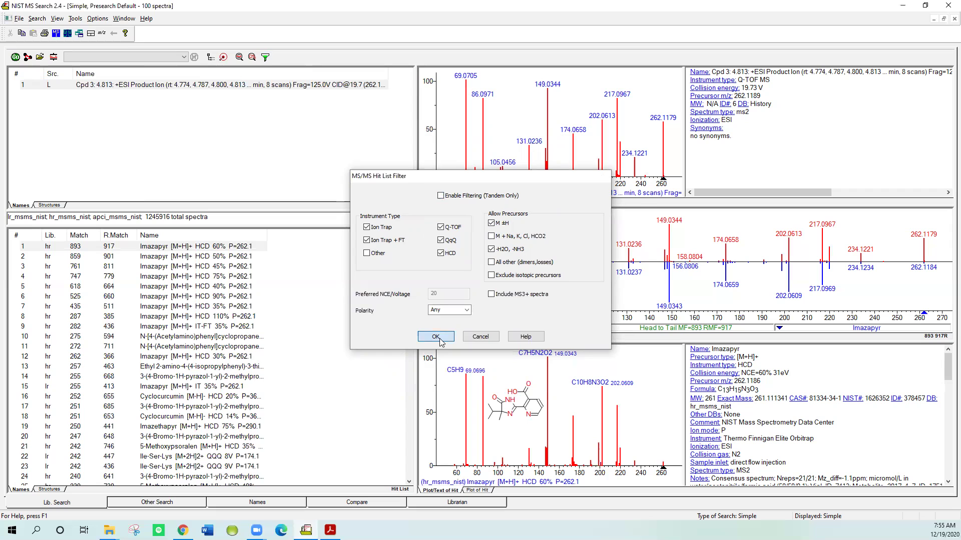
{"action": "left_click", "coordinate": [225, 58]}
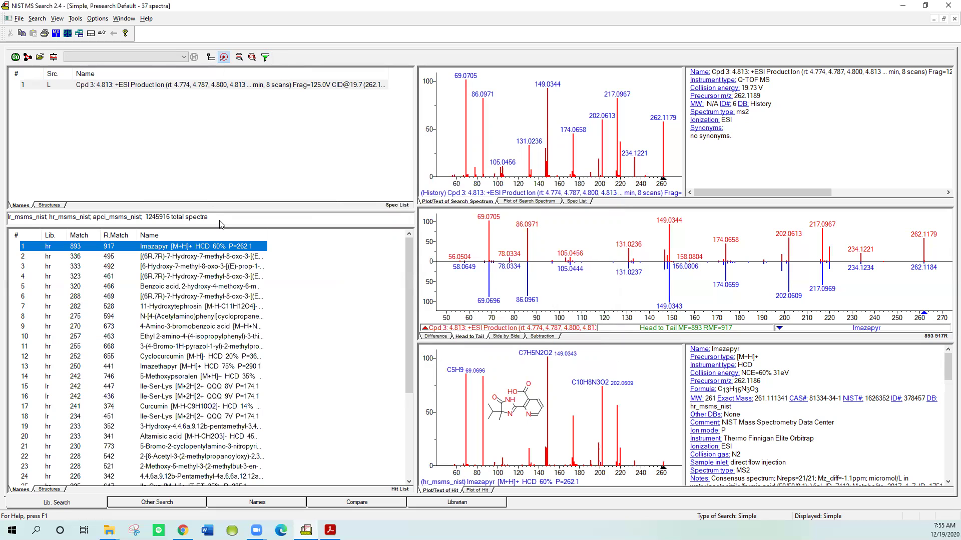
{"action": "left_click", "coordinate": [14, 56]}
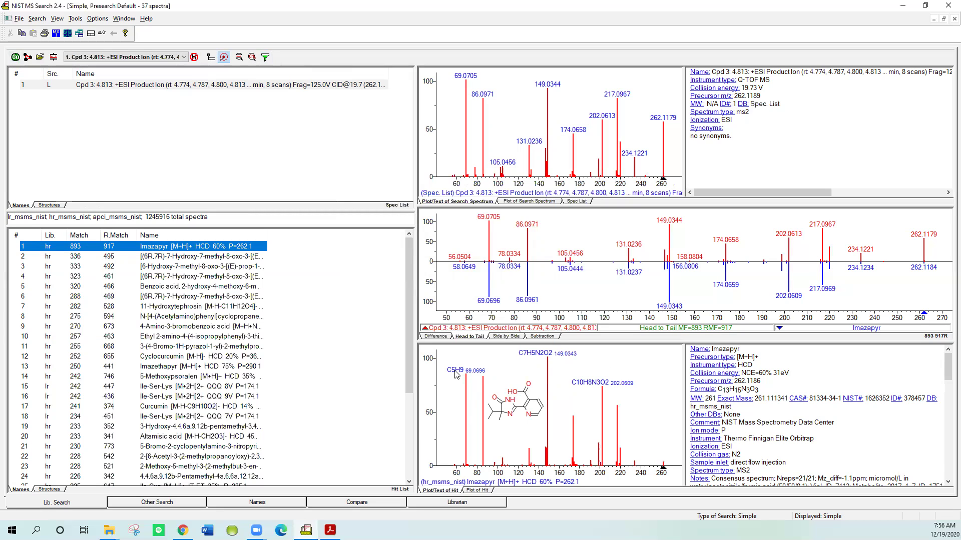
Uncheck Formula/y-b in the hit plot properties so peaks show m/z values like 149.0343.
{"action": "right_click", "coordinate": [599, 367]}
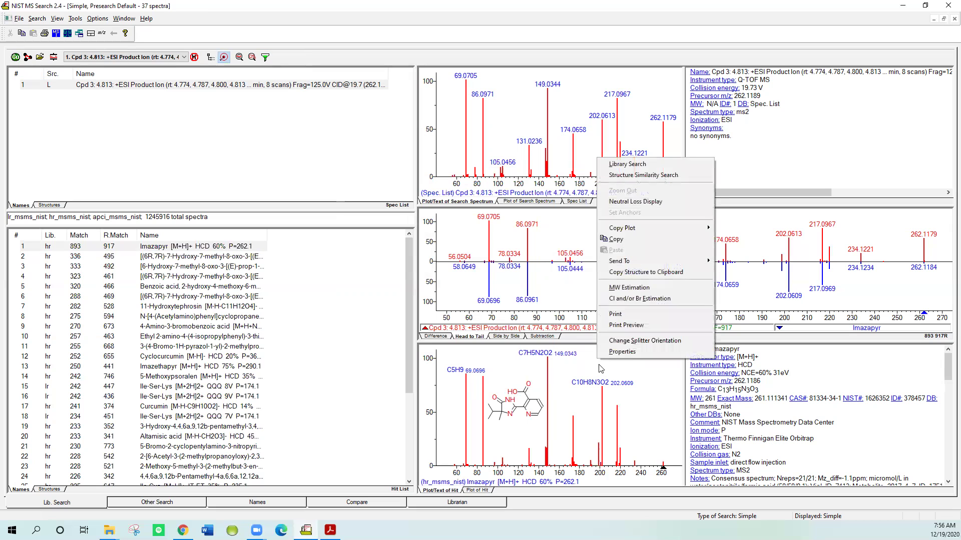
{"action": "left_click", "coordinate": [622, 354]}
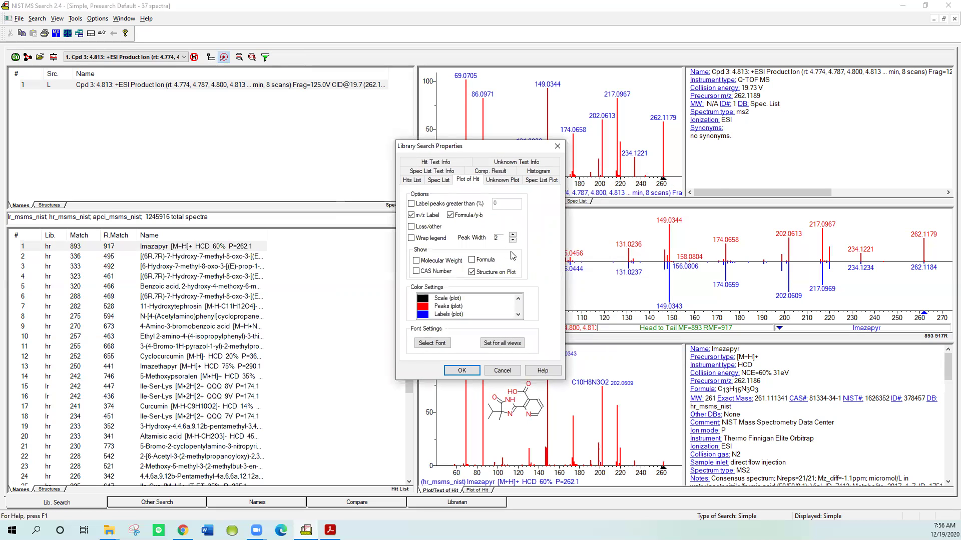
{"action": "left_click", "coordinate": [450, 216]}
{"action": "left_click", "coordinate": [457, 371]}
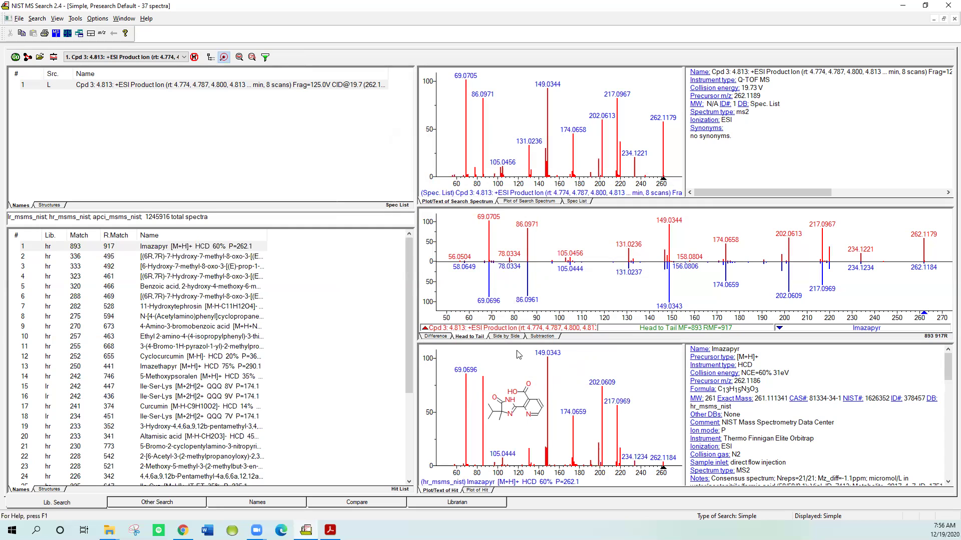
Open the hit plot's Library Search Properties and view, then close, its window-appearance help topic.
{"action": "right_click", "coordinate": [616, 365]}
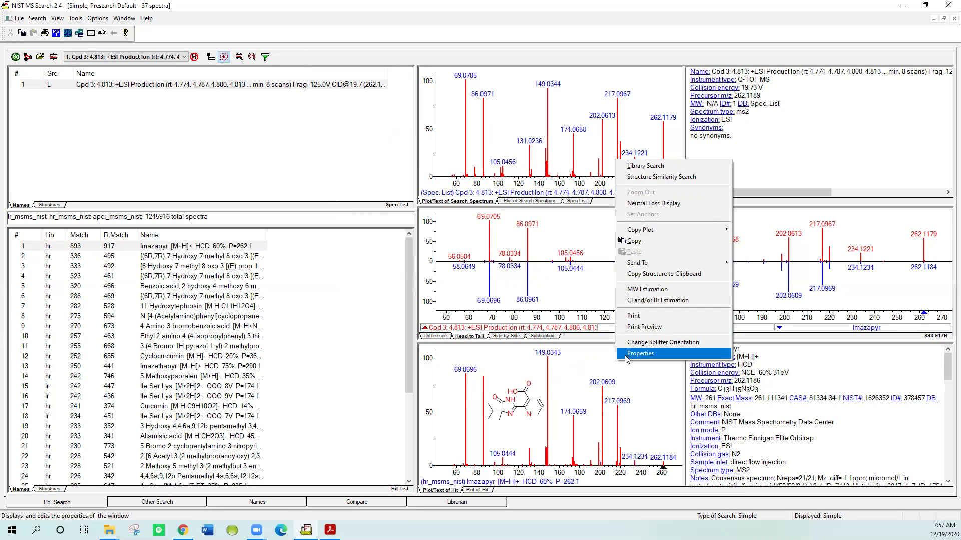
{"action": "left_click", "coordinate": [626, 357]}
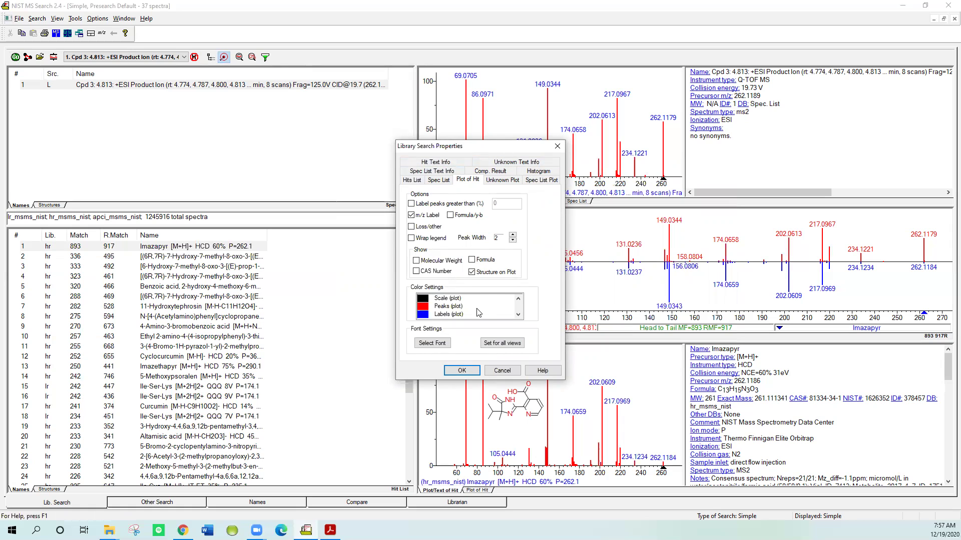
{"action": "left_click", "coordinate": [540, 375]}
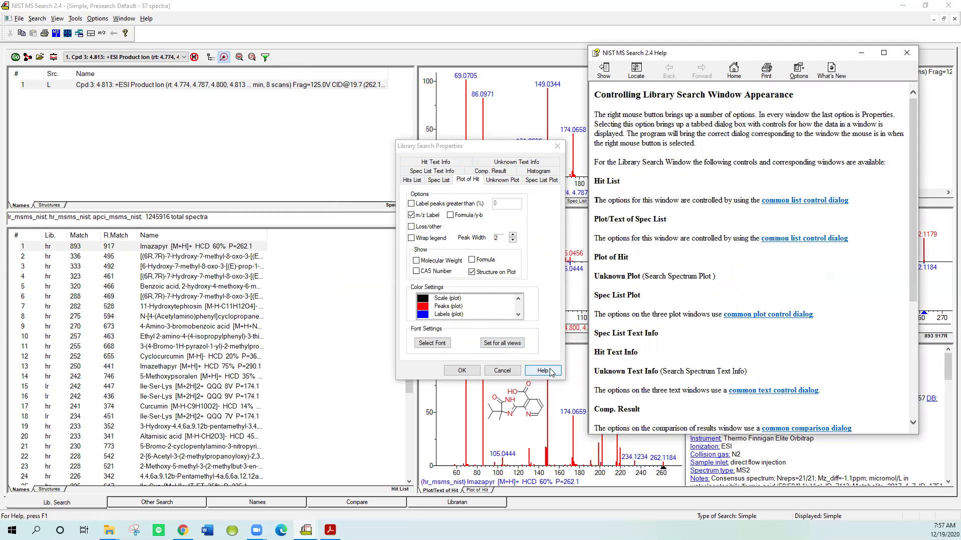
{"action": "left_click", "coordinate": [906, 54]}
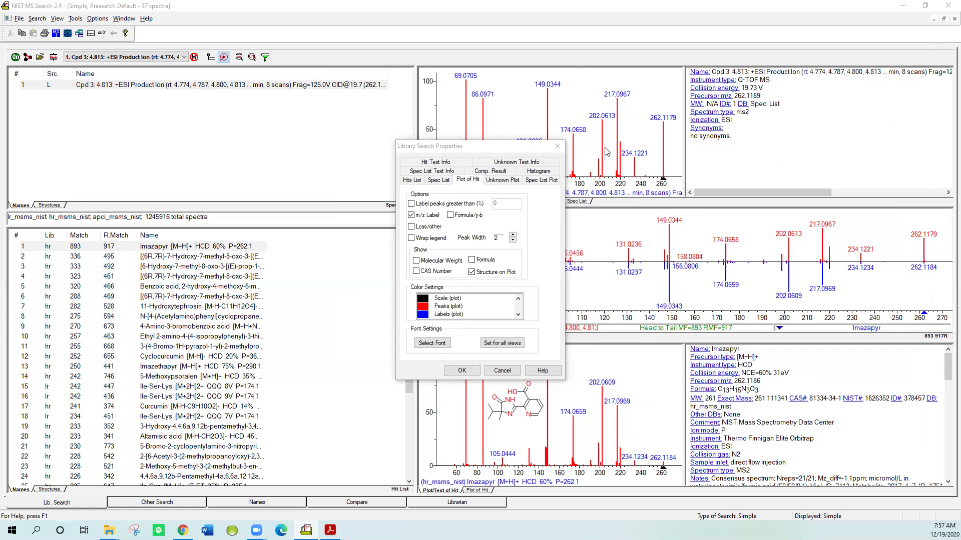
Return to msms_searches_part_1.pdf in Acrobat and page to page 3, the Parts I–VIII outline.
{"action": "left_click", "coordinate": [330, 530]}
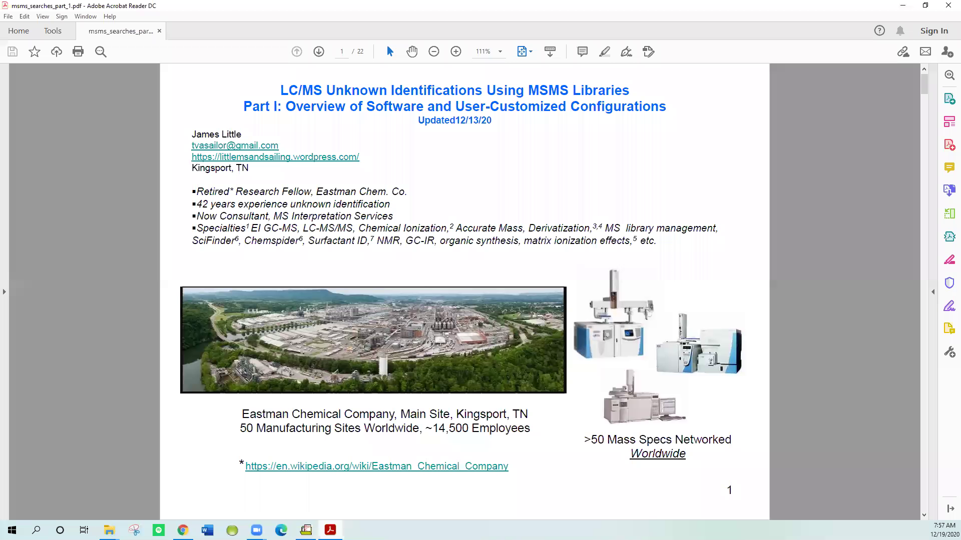
{"action": "left_click", "coordinate": [318, 51]}
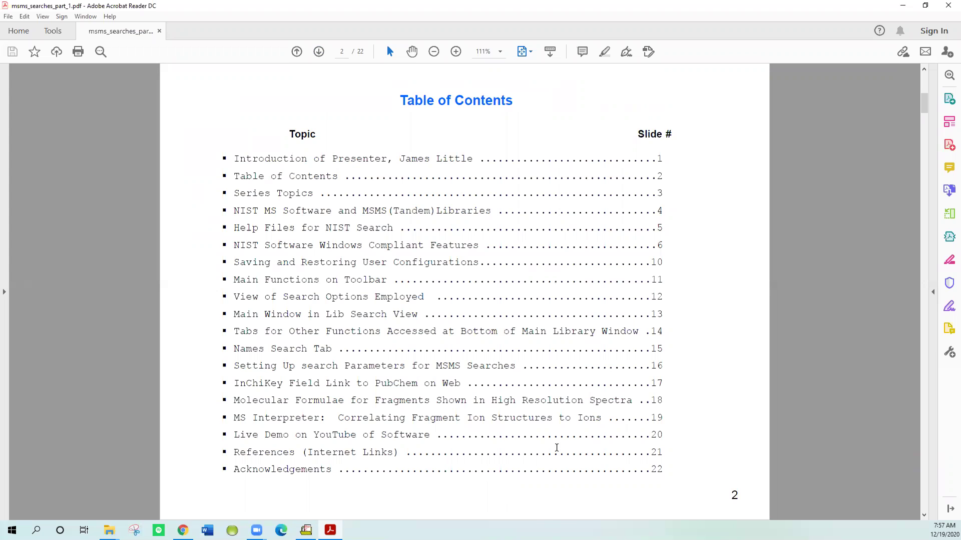
{"action": "left_click", "coordinate": [297, 52]}
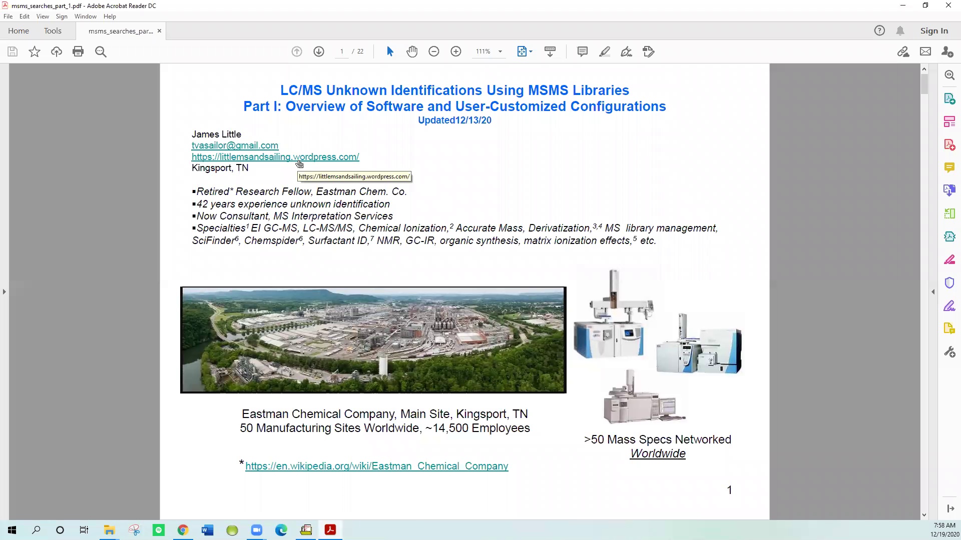
{"action": "left_click", "coordinate": [319, 48]}
{"action": "left_click", "coordinate": [320, 49]}
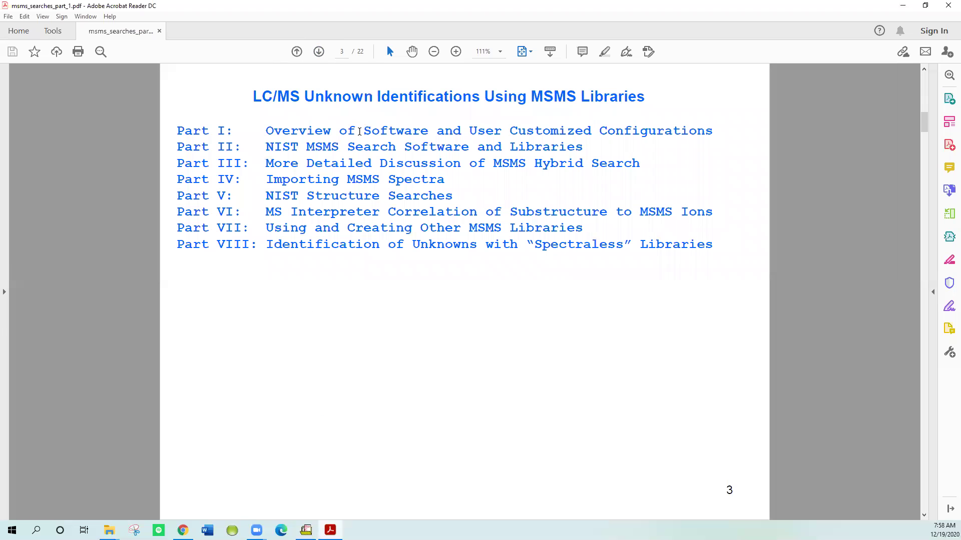